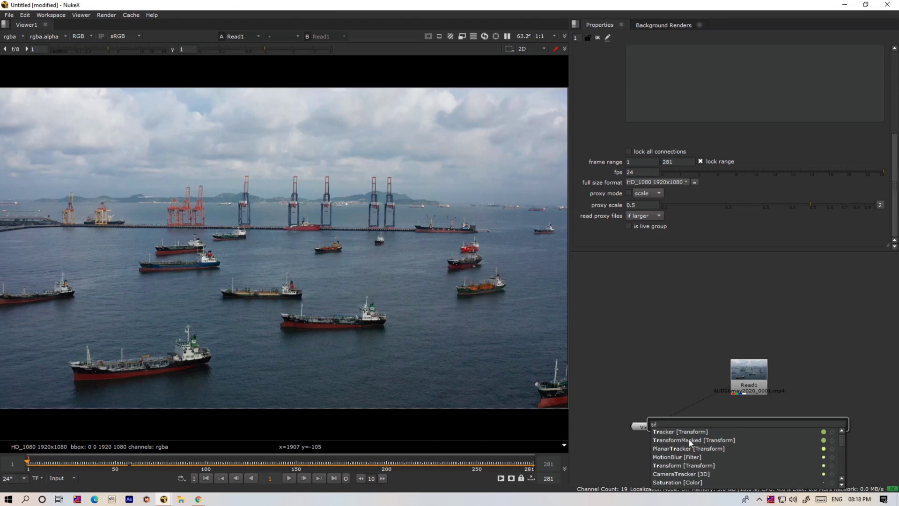
- Add a TransformMasked node to the node graph and place it below the Read1 node
left_click(689, 439)
scroll(745, 425, "up", 3)
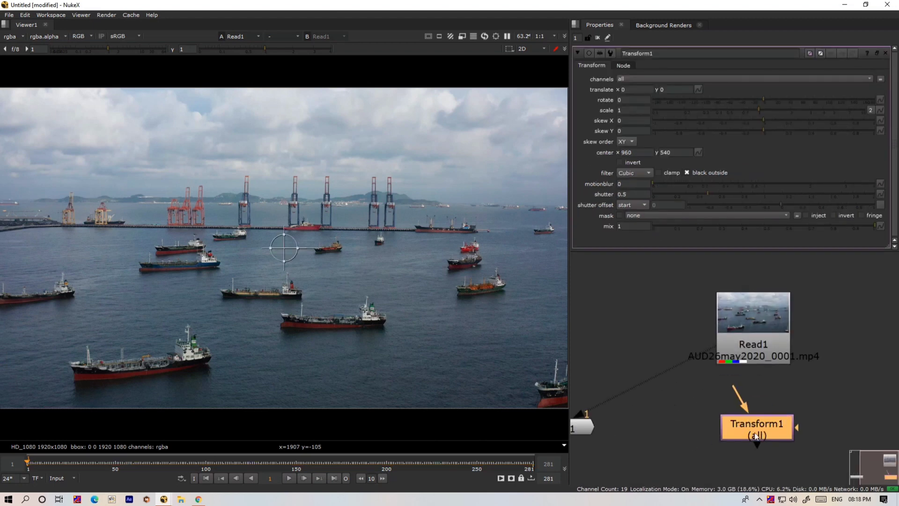
scroll(761, 432, "up", 3)
left_click_drag(761, 431, 717, 405)
scroll(714, 407, "down", 3)
left_click(827, 400)
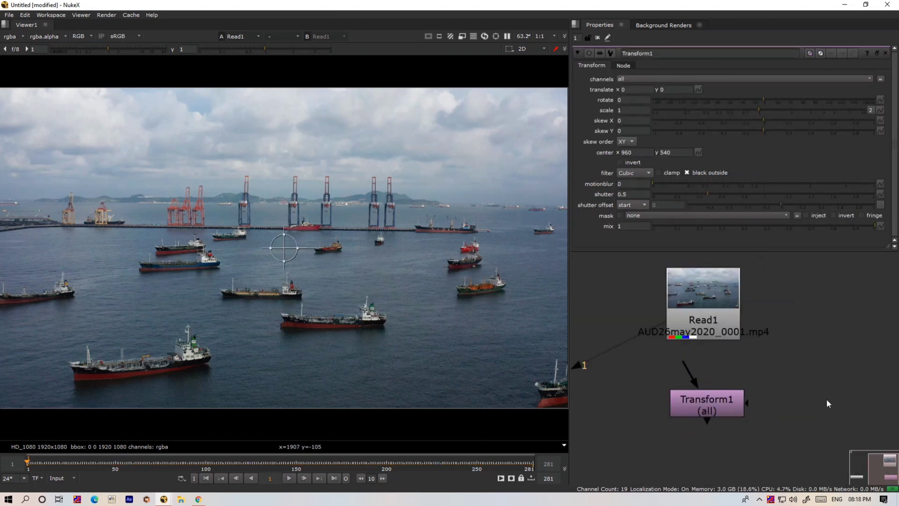
- Add a regular Transform node to compare its properties with Transform1, and delete it again
key("t")
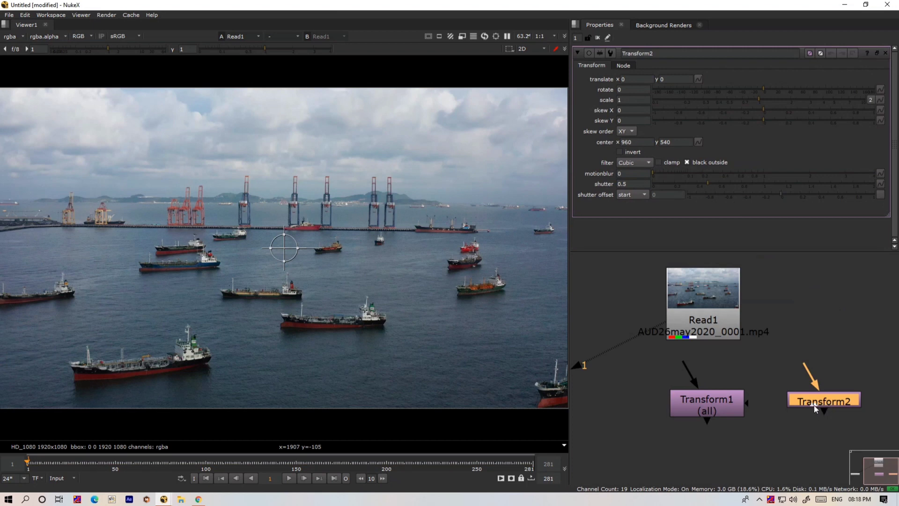
left_click(699, 405)
left_click(824, 394)
left_click(706, 398)
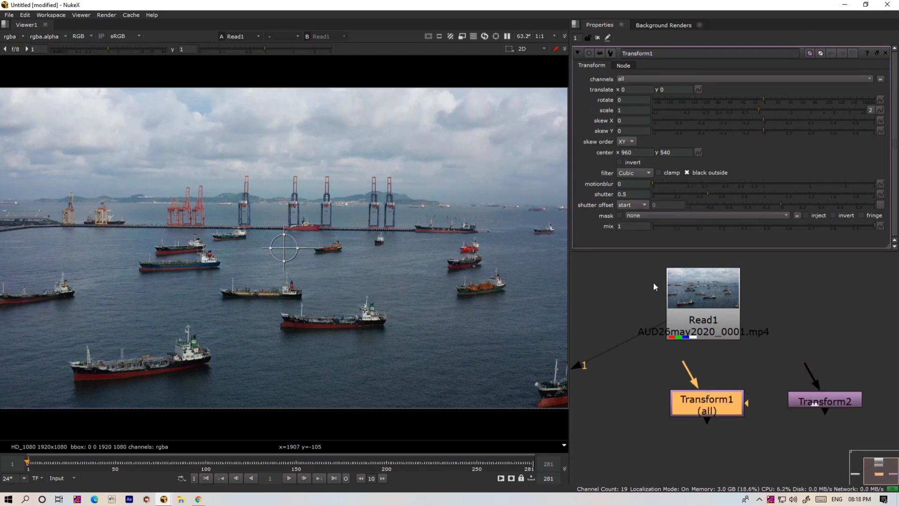
left_click(824, 397)
key("Delete")
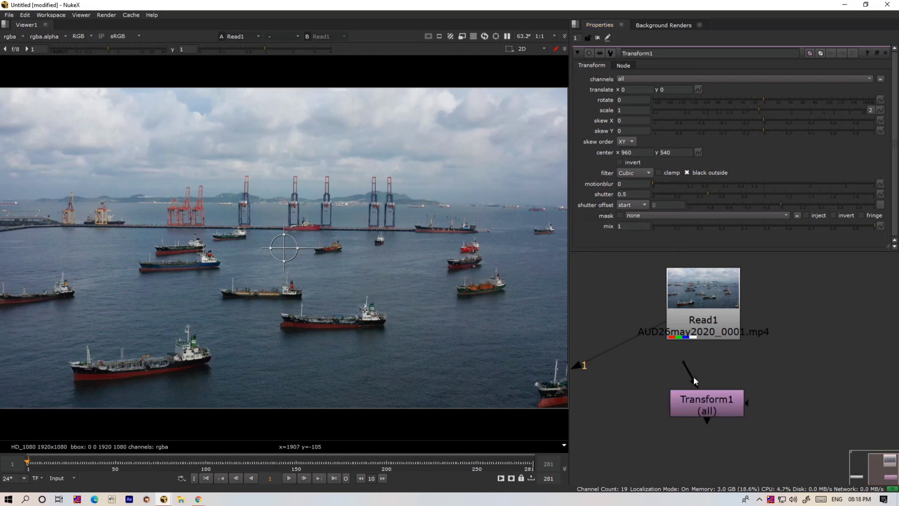
- Connect Transform1's input to Read1 and align the node directly beneath it
left_click_drag(693, 375, 700, 328)
scroll(746, 354, "down", 4)
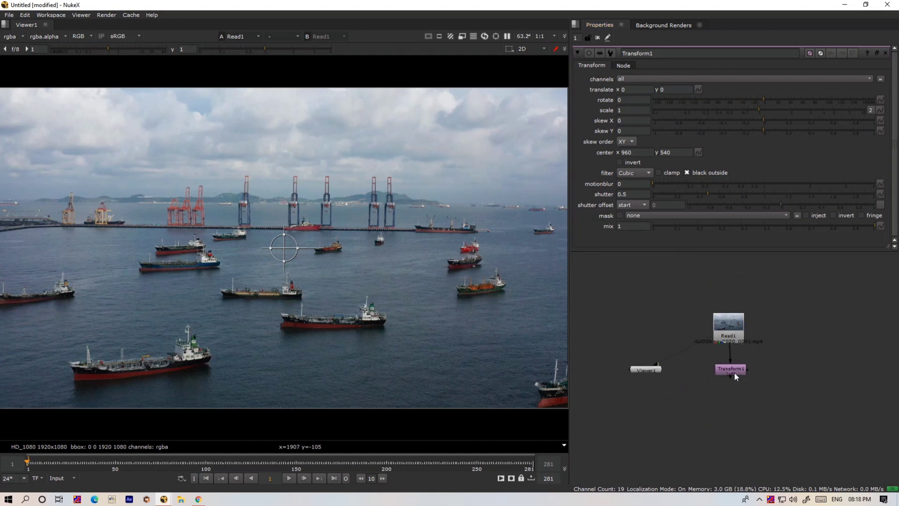
left_click_drag(734, 376, 733, 381)
- Add a Roto node beside Transform1 and connect it to Transform1's mask input
left_click(781, 365)
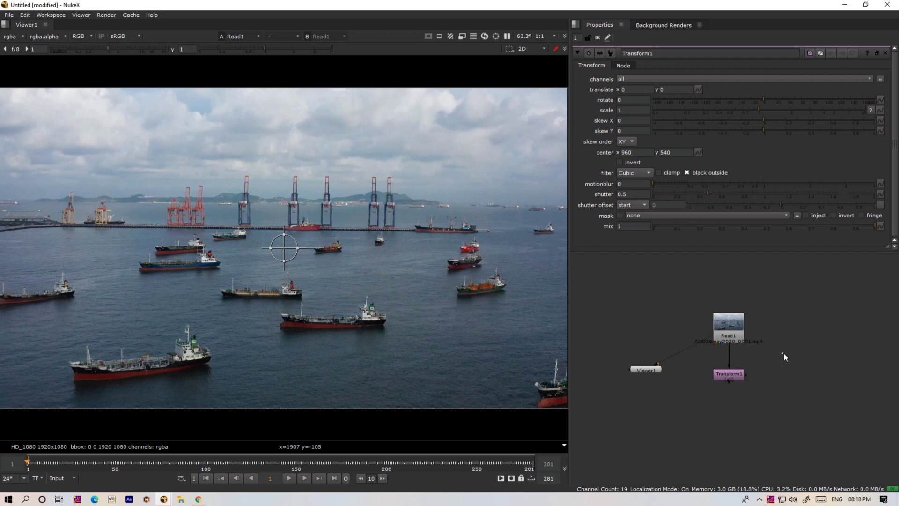
key("o")
scroll(768, 376, "up", 3)
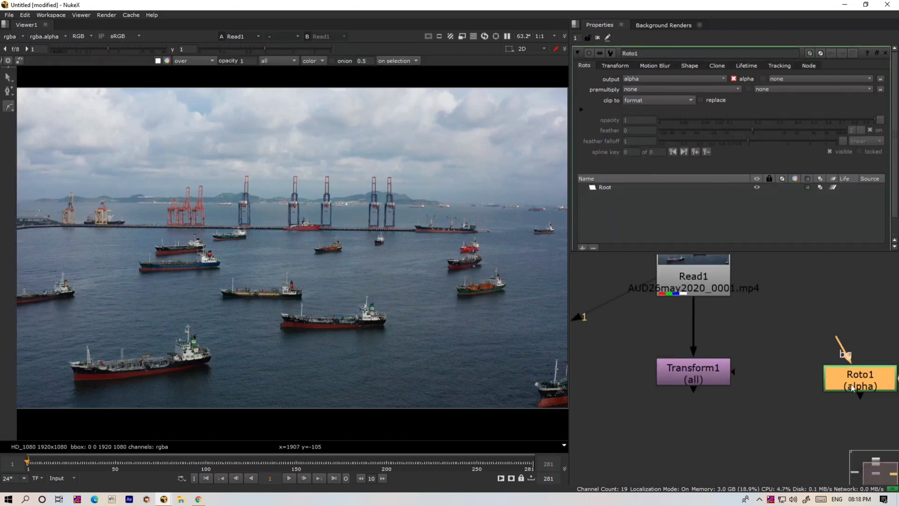
scroll(743, 372, "down", 3)
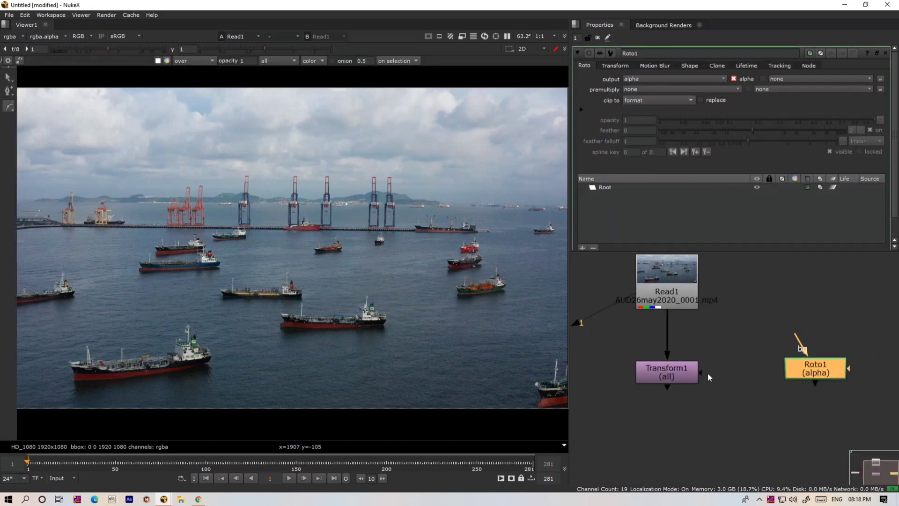
left_click_drag(712, 372, 870, 377)
- View Read1 in the viewer and connect Transform1 to viewer input 2
left_click(662, 294)
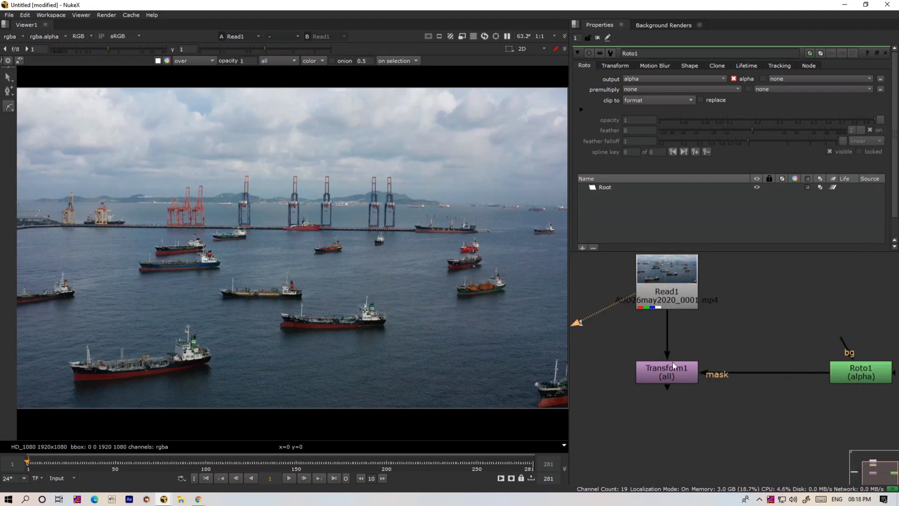
left_click(677, 374)
key("2")
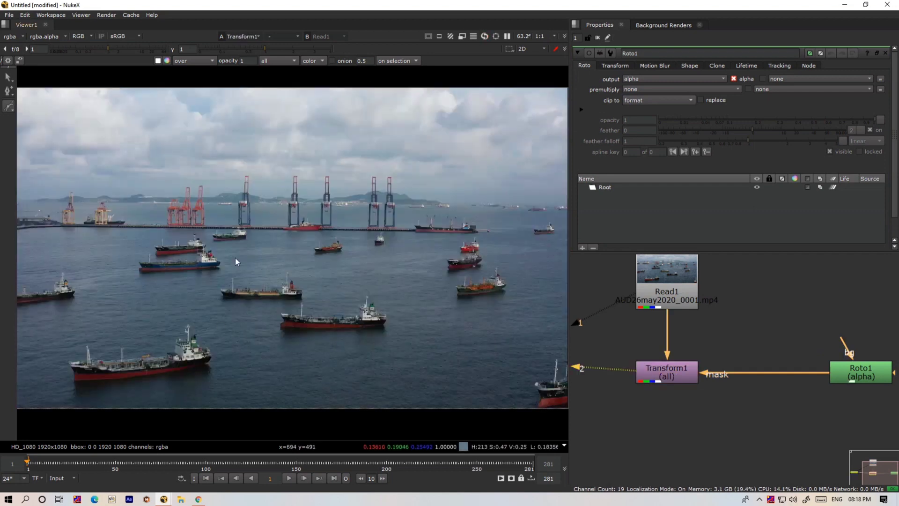
- With Roto1 selected, start a B-Spline around the stern of the central ship and trace it below the hull towards the bow
right_click(8, 107)
left_click(44, 125)
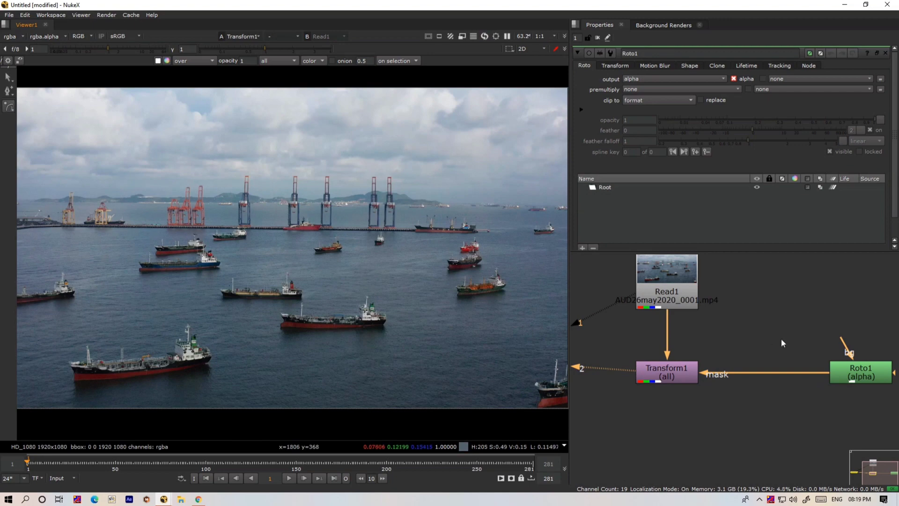
left_click(852, 373)
right_click(8, 107)
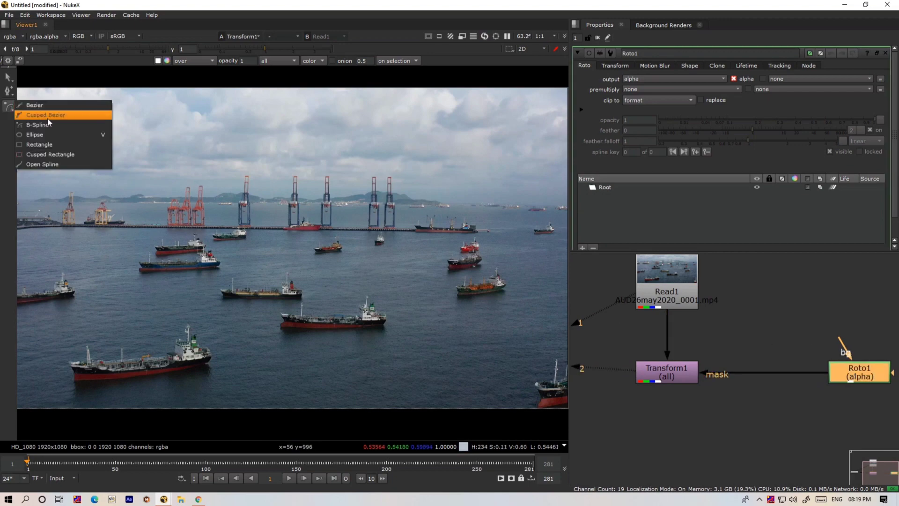
left_click(47, 123)
scroll(340, 285, "up", 4)
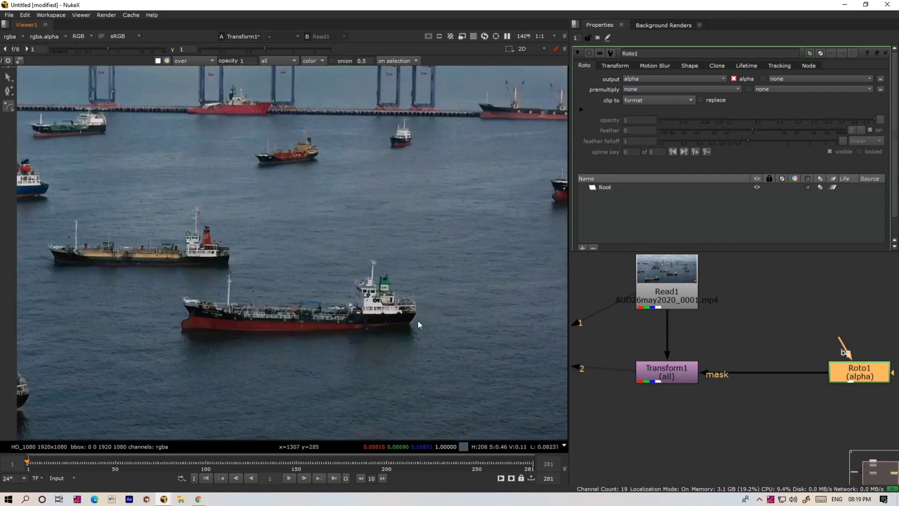
left_click(417, 297)
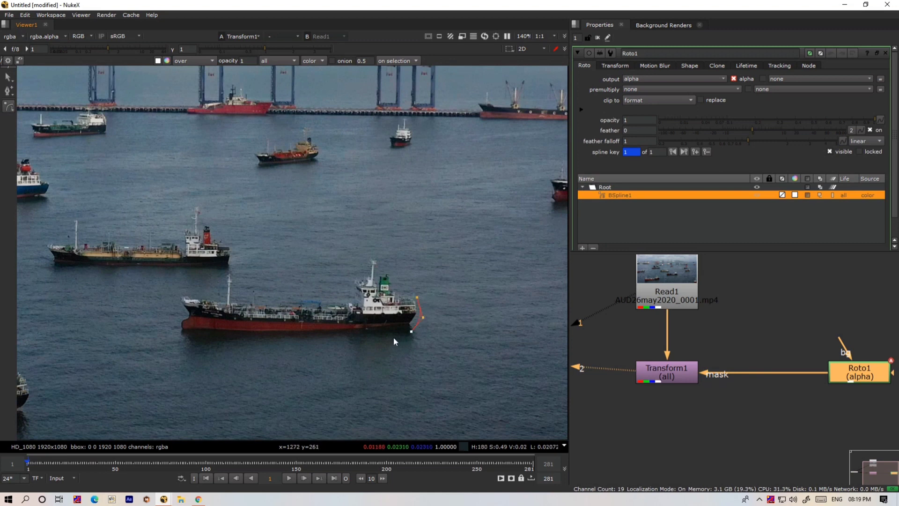
left_click(207, 345)
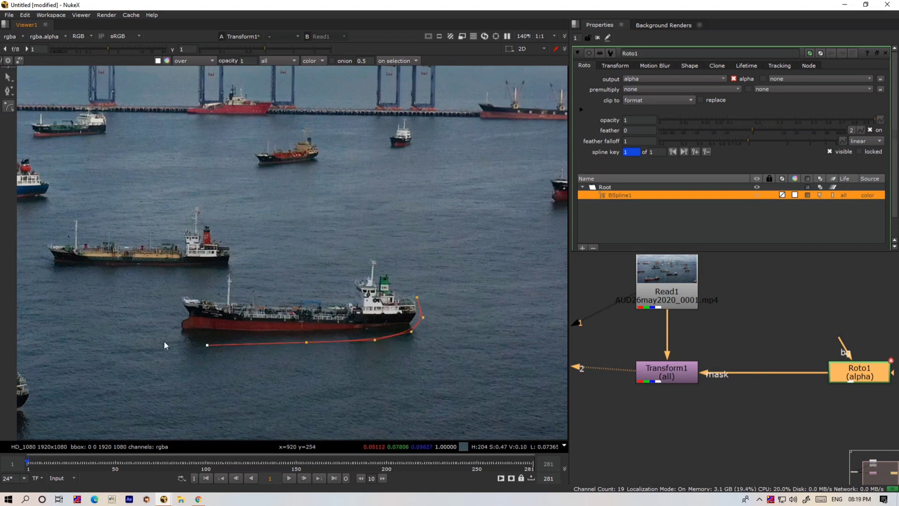
left_click(165, 335)
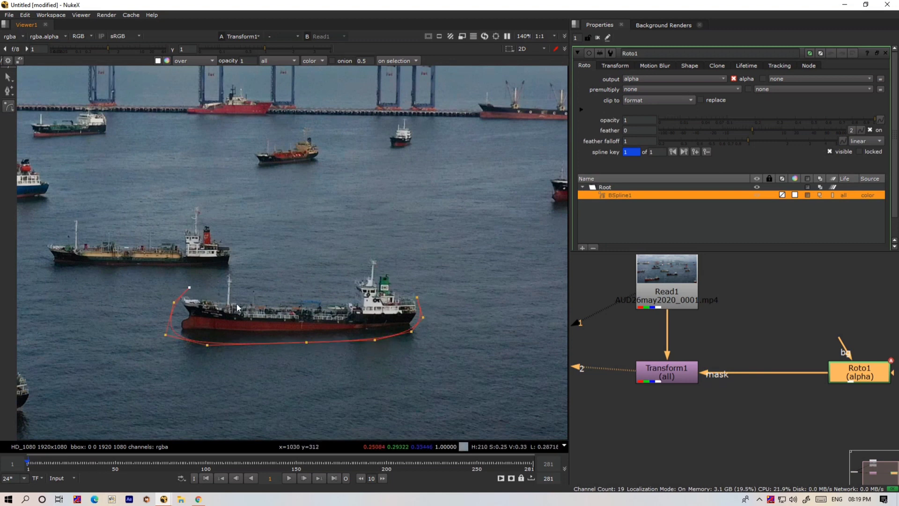
- Undo the spline points around the bow, trace back over the deck and mast, and close the shape at the stern
key("ctrl+z")
key("ctrl+z")
key("ctrl+z")
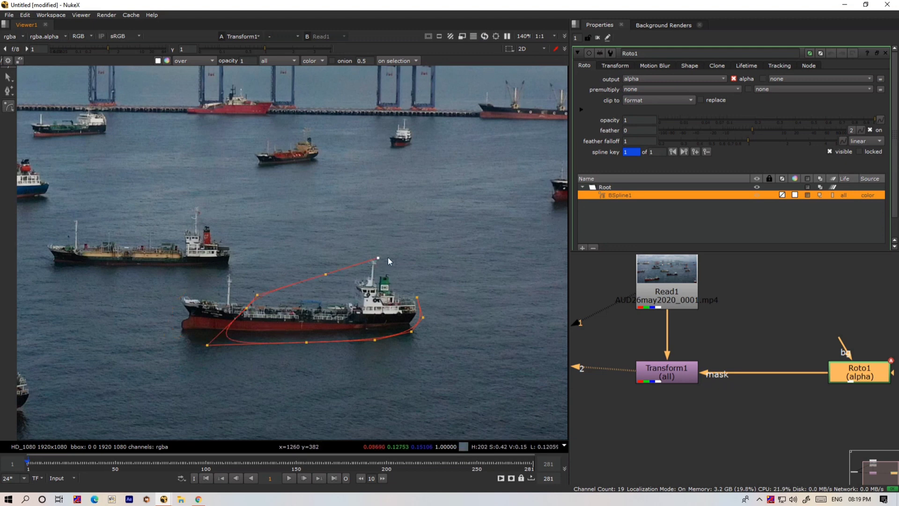
left_click(417, 297)
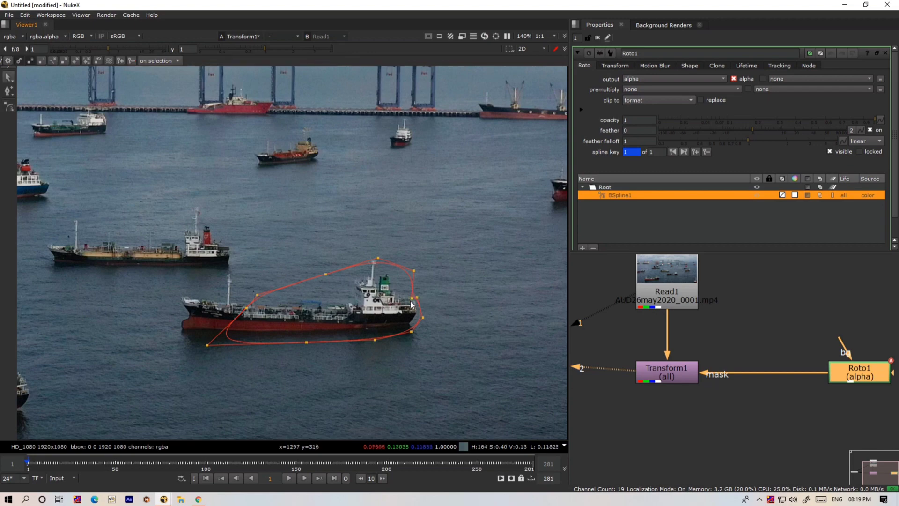
- Adjust the closed spline's upper points so the curve clears the top of the rear mast
scroll(414, 295, "up", 3)
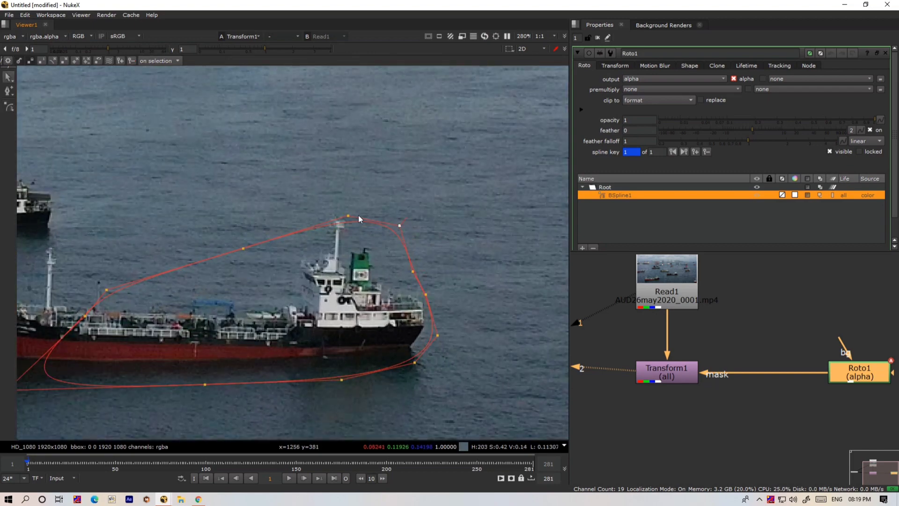
left_click_drag(322, 204, 311, 196)
scroll(307, 236, "down", 4)
scroll(187, 295, "up", 3)
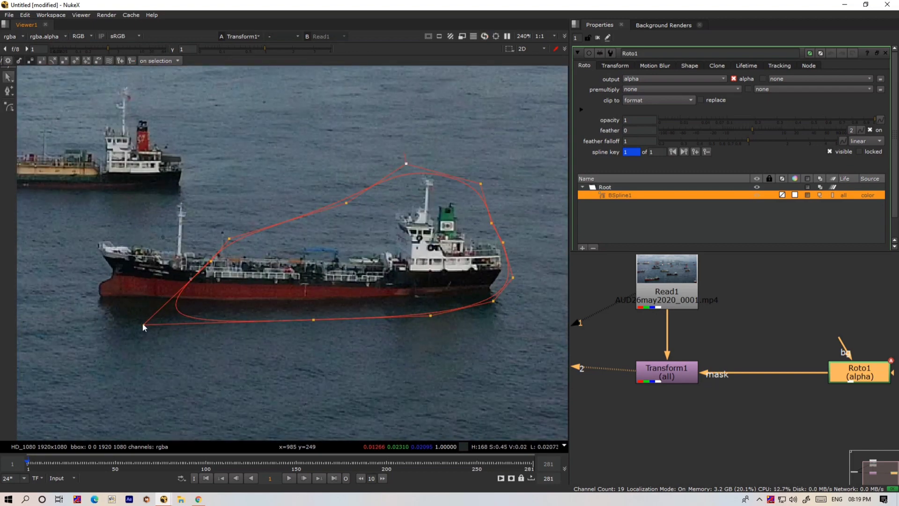
scroll(258, 317, "down", 3)
- Select all points of the spline, feather them outward, and reduce the feather towards the shape's edge
key("ctrl+a")
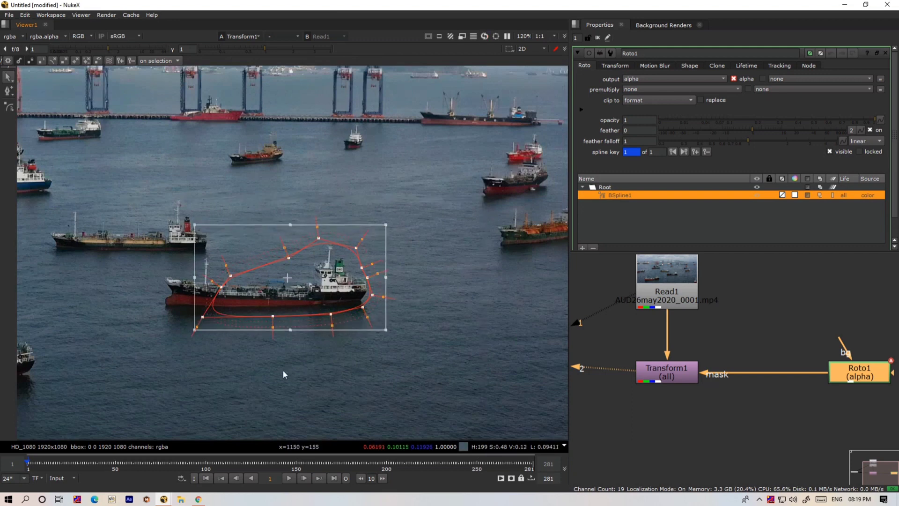
key("e")
key("shift+e")
key("shift+e")
key("shift+e")
key("shift+e")
key("shift+e")
key("shift+e")
key("shift+e")
key("shift+e")
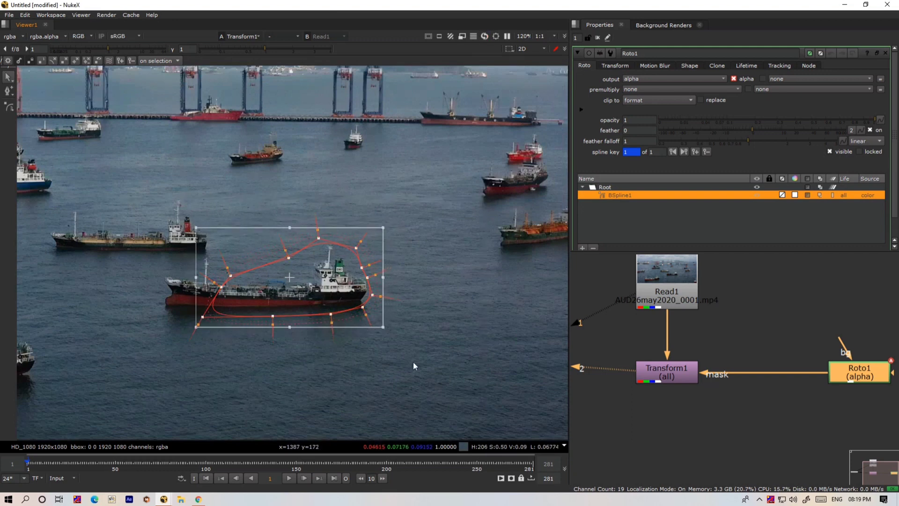
- Open Transform1's properties and move its center onto the masked ship at about x 1216, y 293.5
left_click(682, 327)
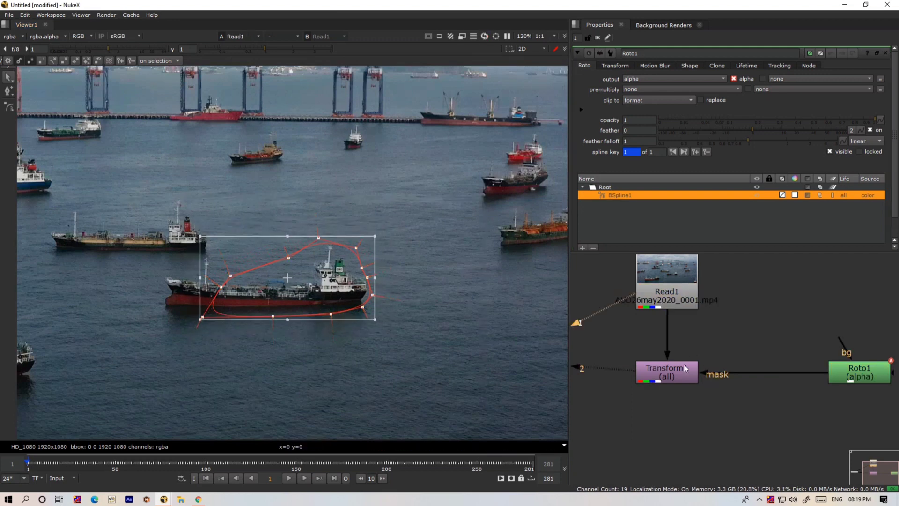
scroll(389, 291, "down", 5)
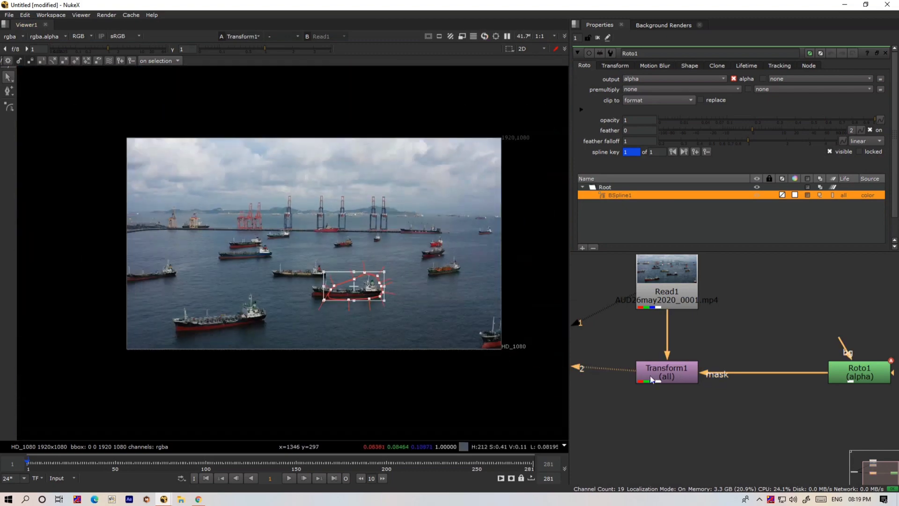
double_click(667, 372)
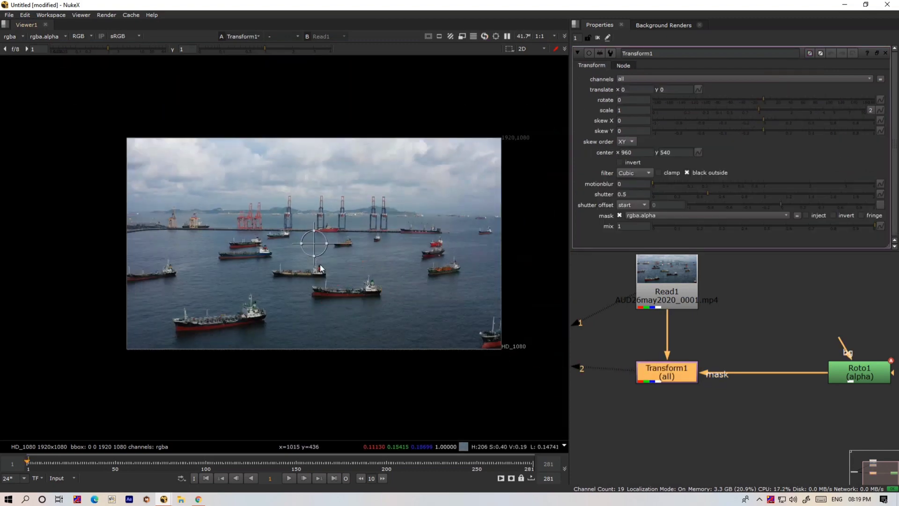
scroll(313, 249, "up", 5)
scroll(291, 205, "down", 1)
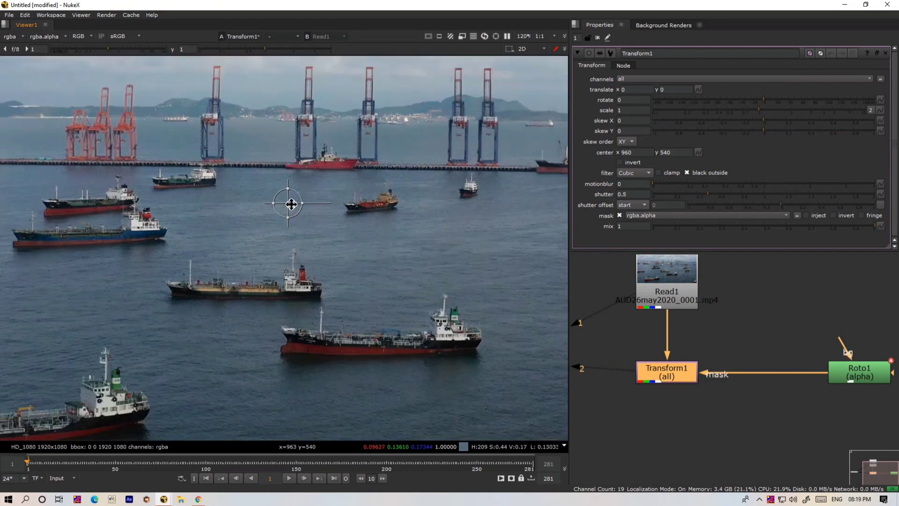
left_click_drag(291, 204, 437, 340)
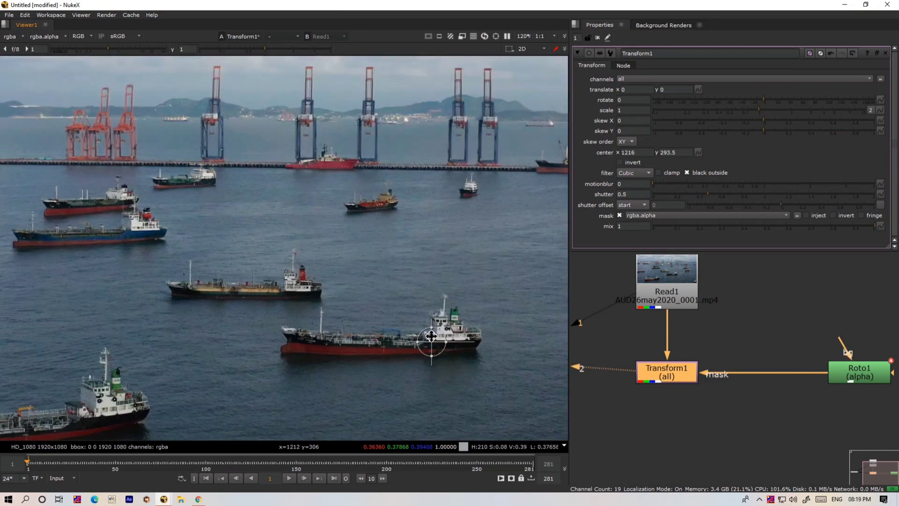
scroll(416, 328, "up", 1)
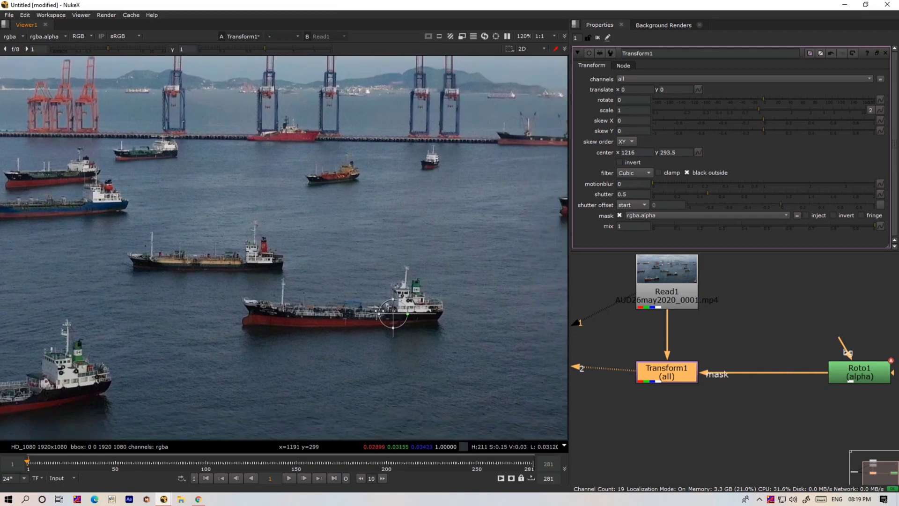
left_click_drag(413, 327, 384, 315)
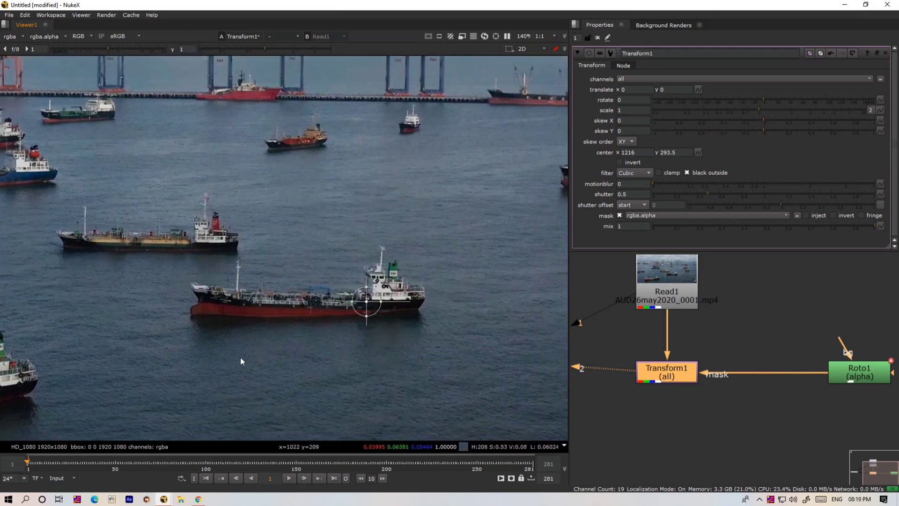
- Try nudging the masked part of the ship to translate x 20, testing y 20 and returning y to 0
key("shift+Left")
key("shift+Right")
key("shift+Right")
key("shift+Right")
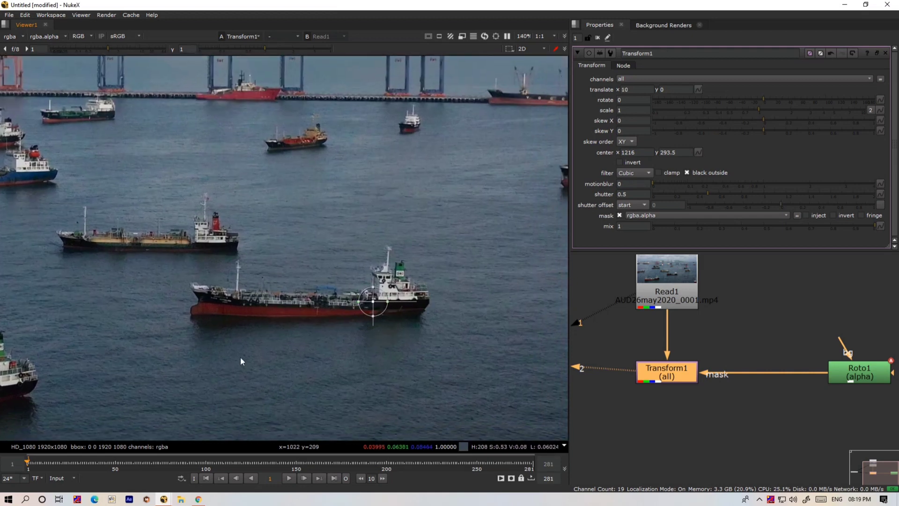
key("shift+Up")
key("shift+Down")
key("shift+Down")
key("shift+Down")
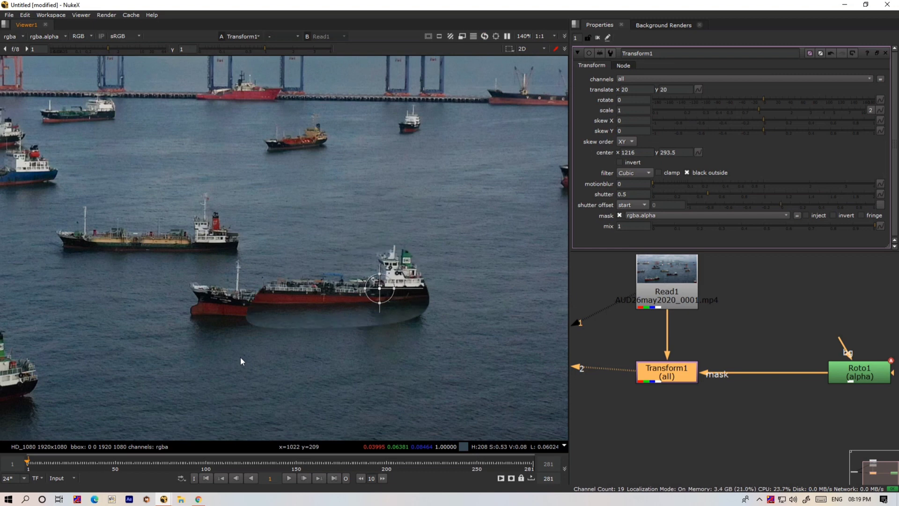
key("shift+Up")
key("shift+Up")
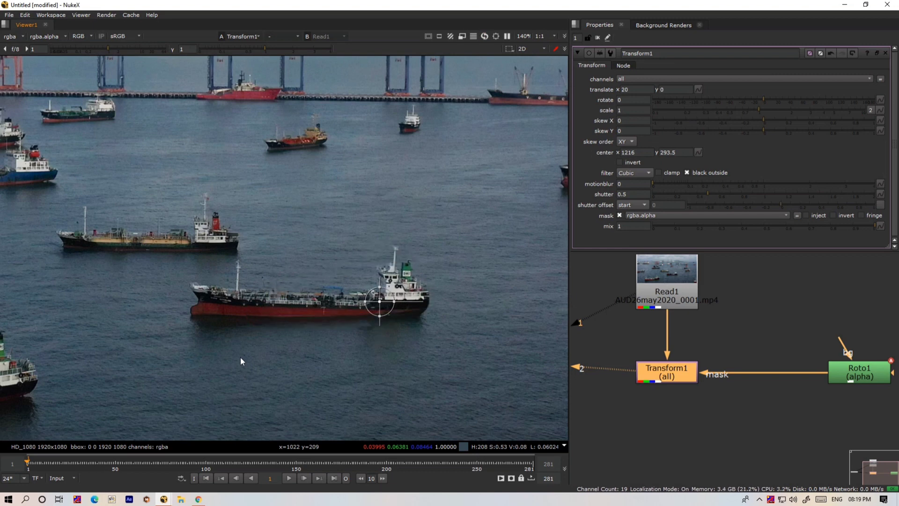
- Nudge the masked rear section towards the bow to shorten the ship, reaching translate x -240 with y 0
key("shift+Left")
key("shift+Left")
key("shift+Left")
key("shift+Left")
key("shift+Left")
key("shift+Left")
key("shift+Left")
key("shift+Left")
key("shift+Left")
key("shift+Left")
key("shift+Left")
key("shift+Left")
key("shift+Left")
key("shift+Left")
key("shift+Left")
key("shift+Left")
key("shift+Left")
key("shift+Left")
key("shift+Left")
key("shift+Left")
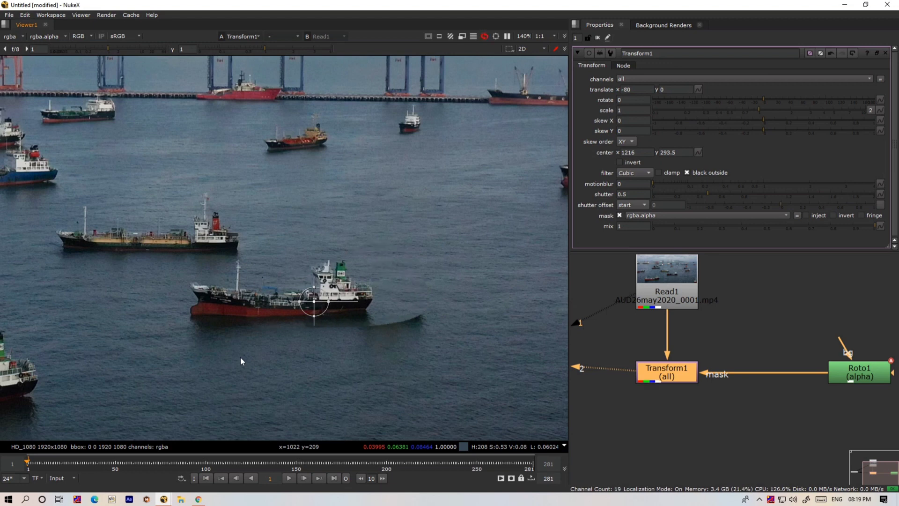
key("shift+Left")
key("shift+Left")
key("shift+Left")
key("shift+Left")
key("shift+Left")
key("shift+Left")
key("shift+Left")
key("shift+Left")
key("shift+Left")
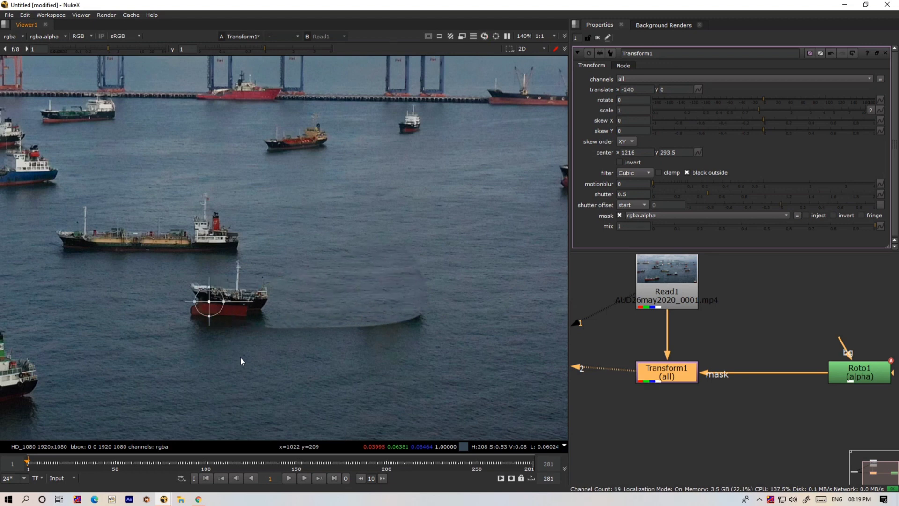
- Try nudging the masked part of the ship further to translate x -320, y -30
key("shift+Left")
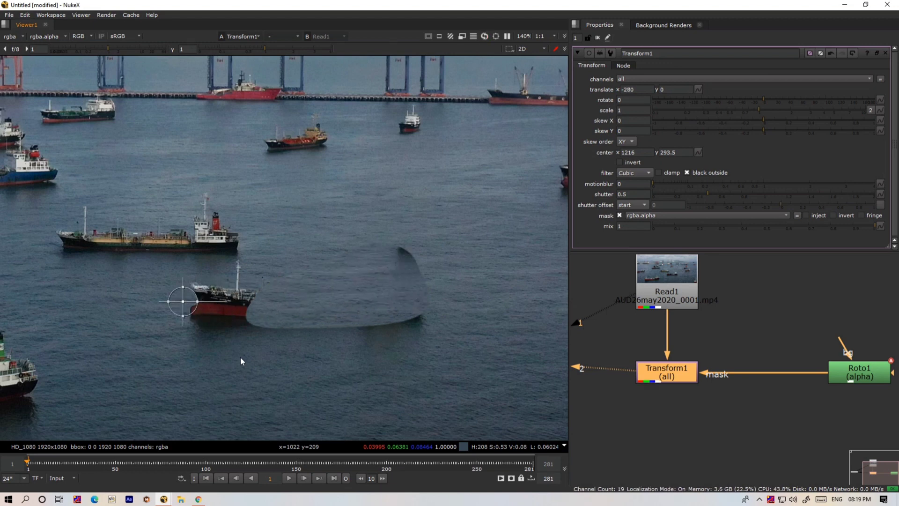
left_click_drag(523, 190, 375, 266)
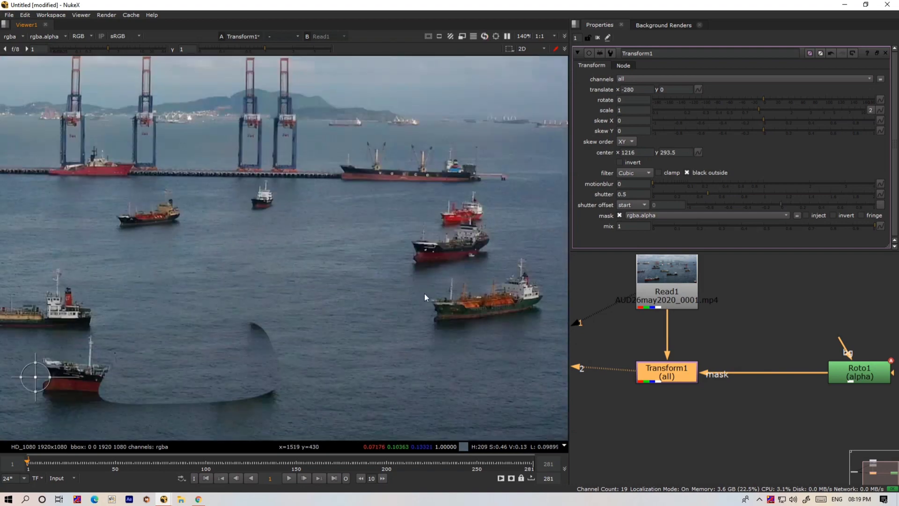
key("shift+Left")
key("shift+Left")
key("shift+Left")
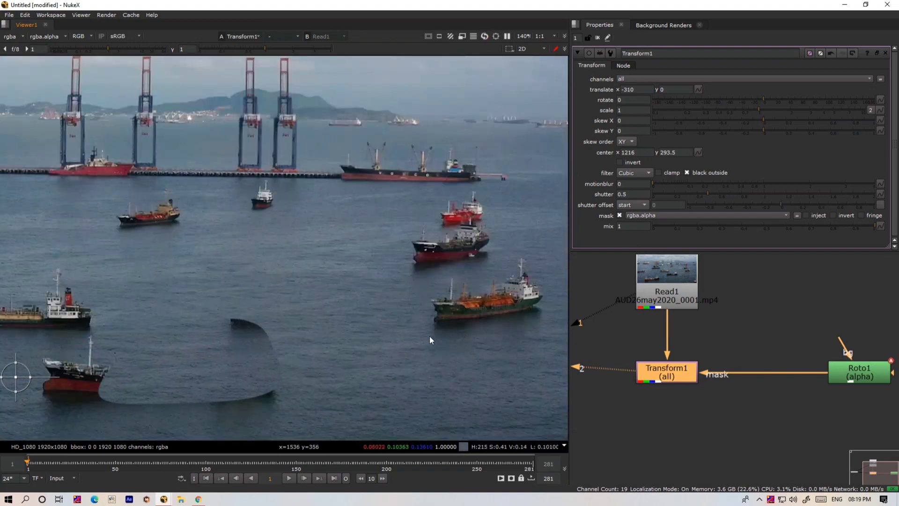
key("shift+Left")
key("shift+Down")
key("shift+Down")
key("shift+Down")
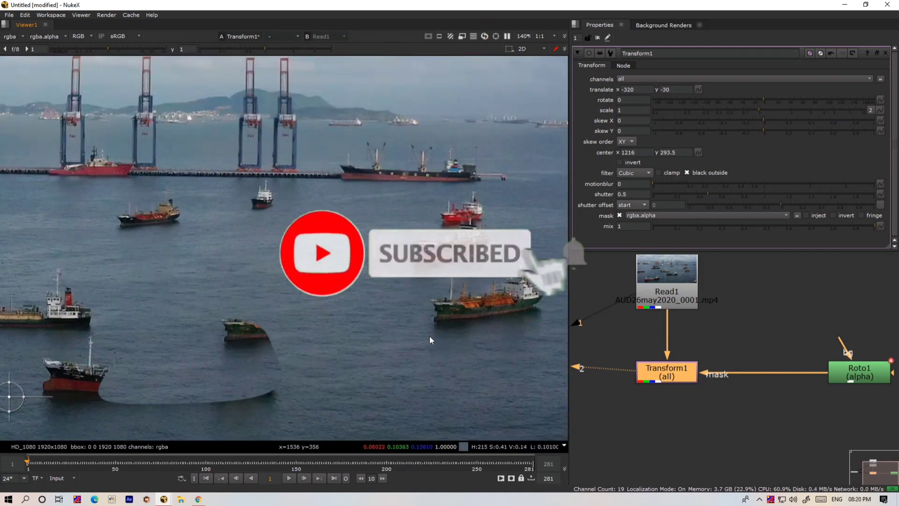
- Nudge the masked area to translate x -240, y 40 so clean water covers the ship's rear section
key("shift+Right")
key("shift+Right")
key("shift+Right")
key("shift+Right")
key("shift+Right")
key("shift+Right")
key("shift+Right")
key("shift+Up")
key("shift+Up")
key("shift+Up")
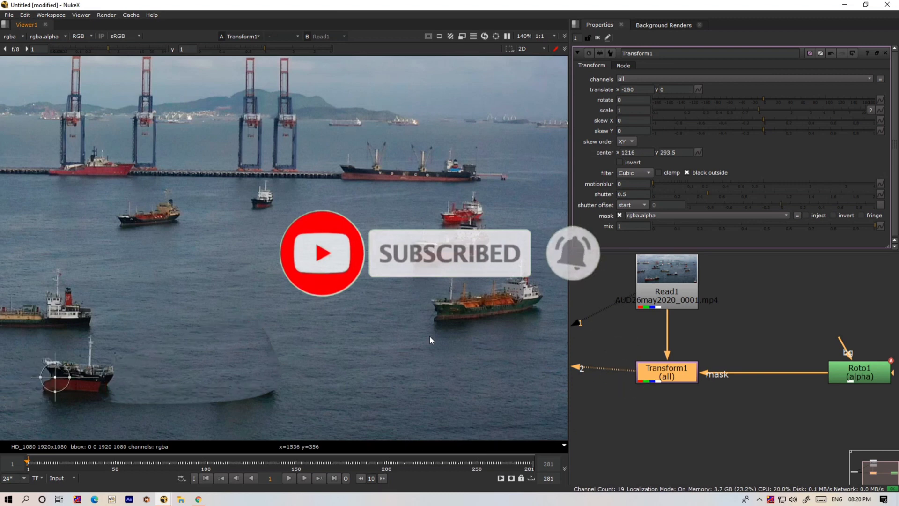
key("shift+Right")
key("shift+Up")
key("shift+Up")
key("shift+Up")
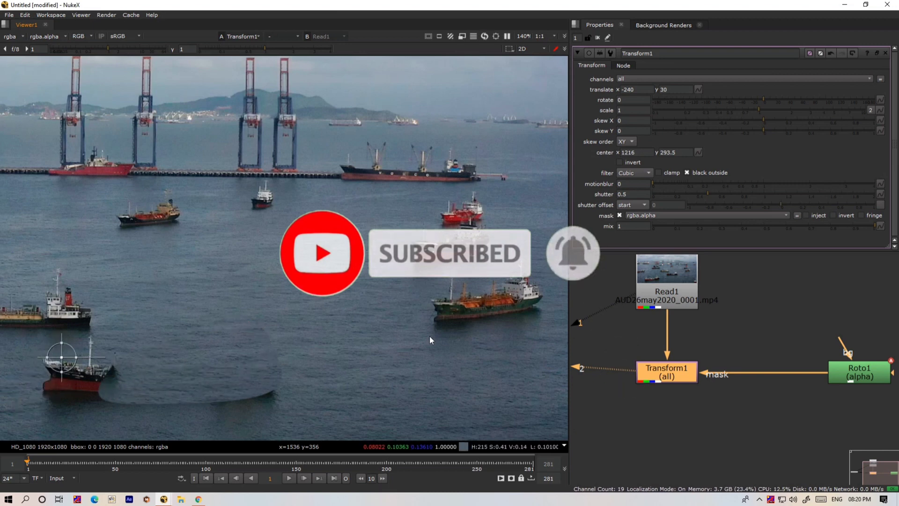
key("shift+Up")
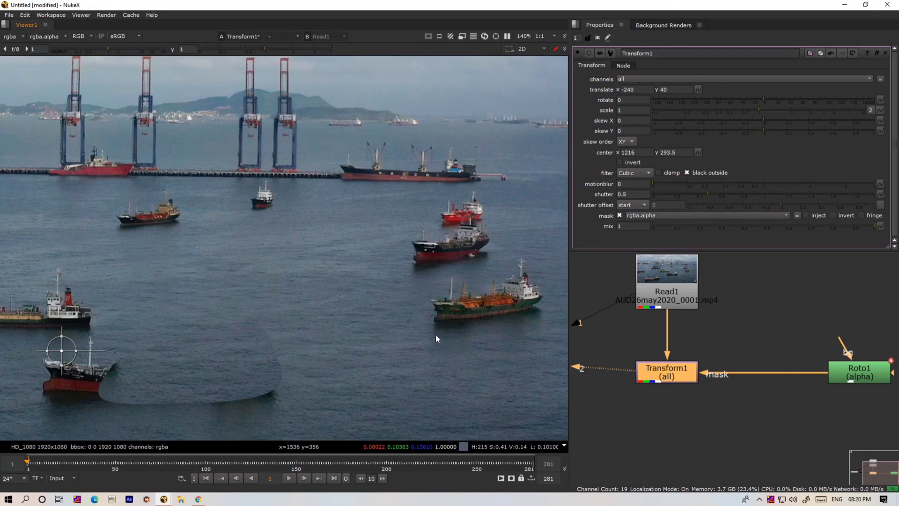
- Insert an EdgeBlur node between Roto1 and Transform1's mask input to soften the edge of the shifted patch
left_click_drag(487, 383, 467, 343)
scroll(445, 351, "down", 2)
scroll(309, 356, "up", 3)
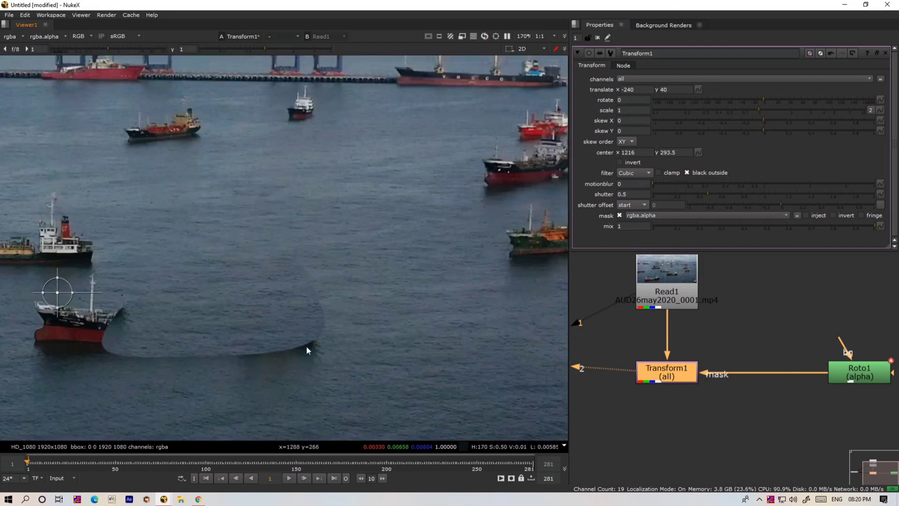
scroll(314, 327, "down", 2)
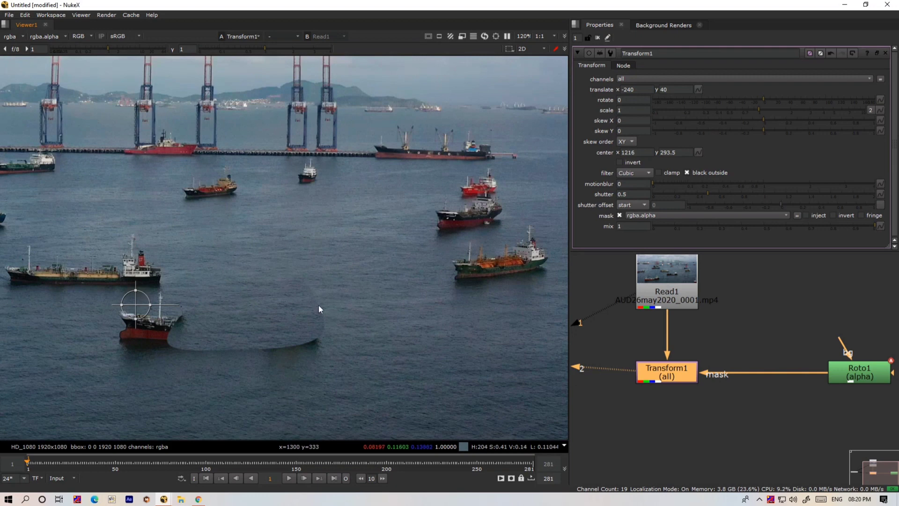
left_click(766, 408)
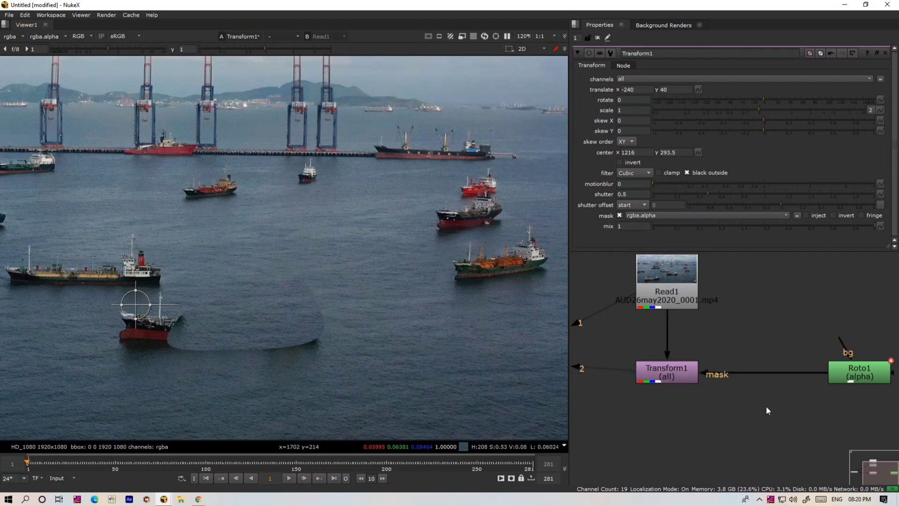
key("Tab")
type("edg")
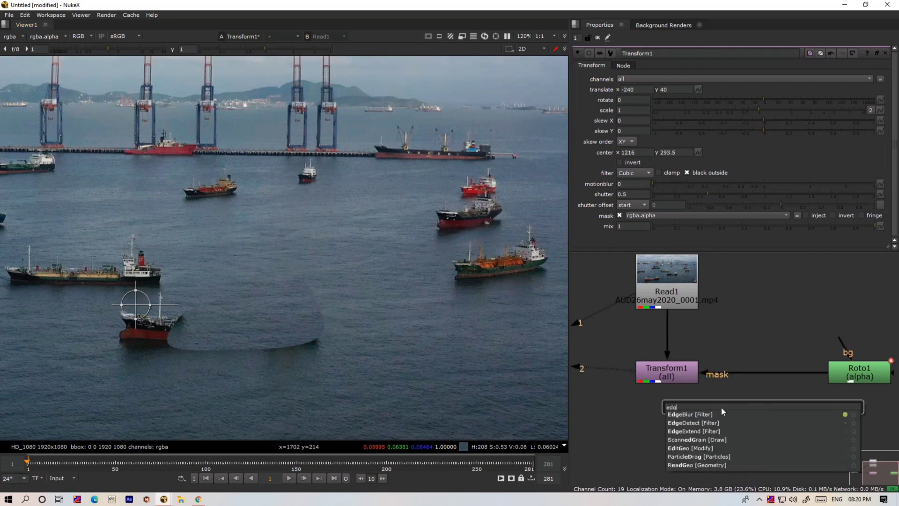
left_click(707, 415)
left_click_drag(769, 416, 766, 372)
scroll(257, 281, "up", 5)
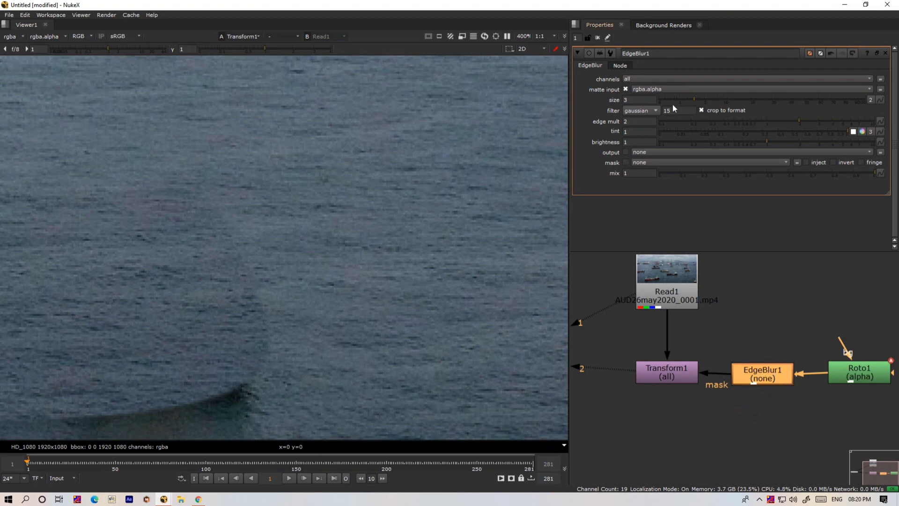
- Try an EdgeBlur size of 16.8, reset the size to 3, and delete the EdgeBlur node
left_click_drag(704, 99, 743, 99)
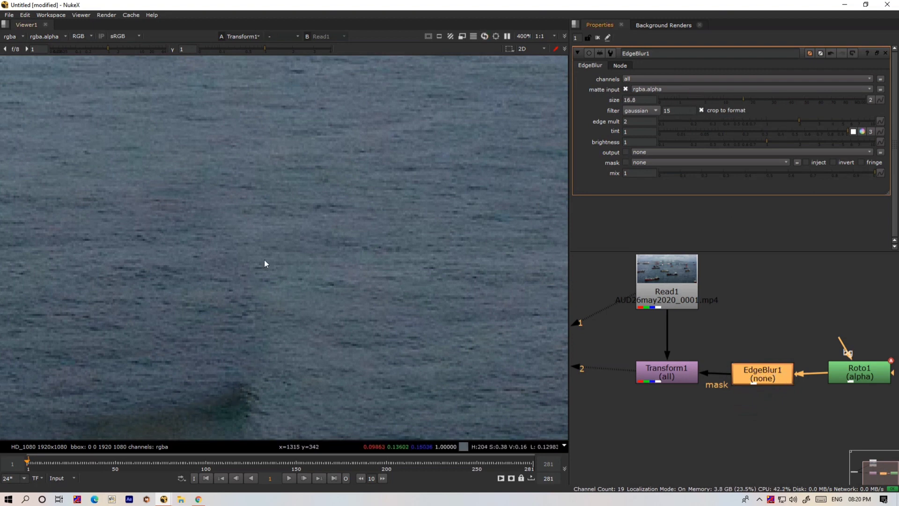
left_click(692, 99)
left_click_drag(768, 375, 774, 370)
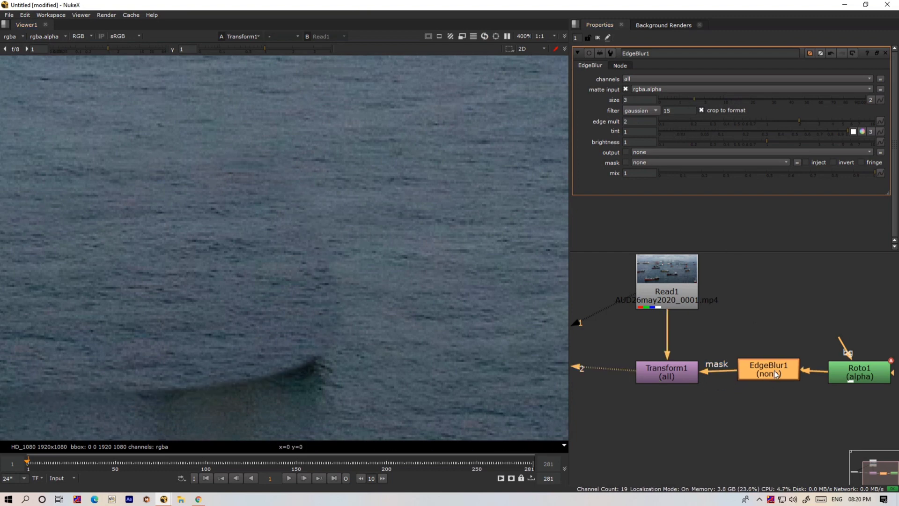
key("Delete")
- Open Roto1's properties, select all points of BSpline1, and feather the shape well outward on every side
scroll(774, 369, "down", 2)
double_click(837, 373)
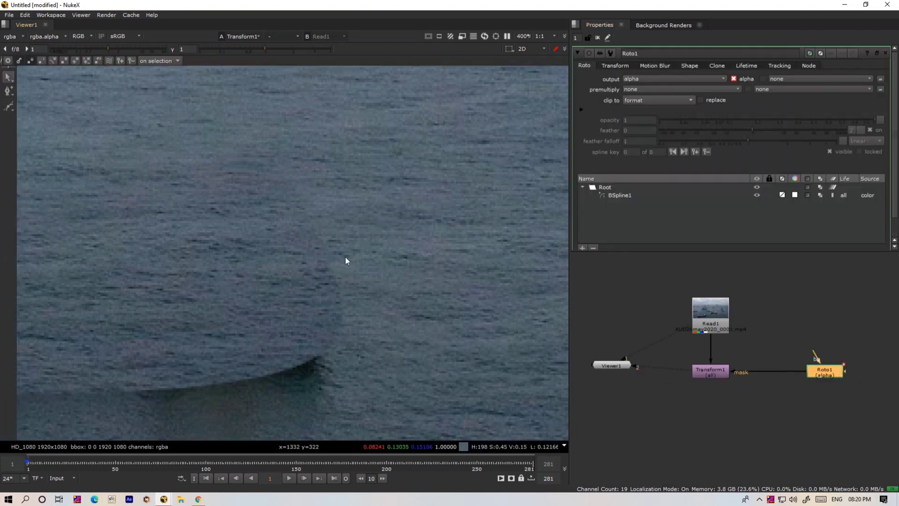
scroll(300, 256, "down", 2)
left_click(159, 263)
left_click_drag(182, 266, 249, 276)
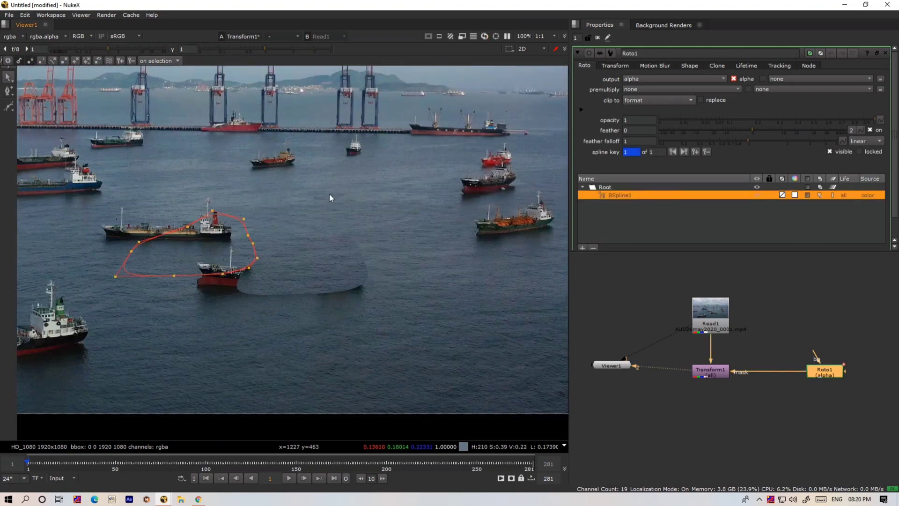
left_click_drag(331, 198, 26, 375)
key("e")
key("e")
key("e")
key("e")
key("e")
key("e")
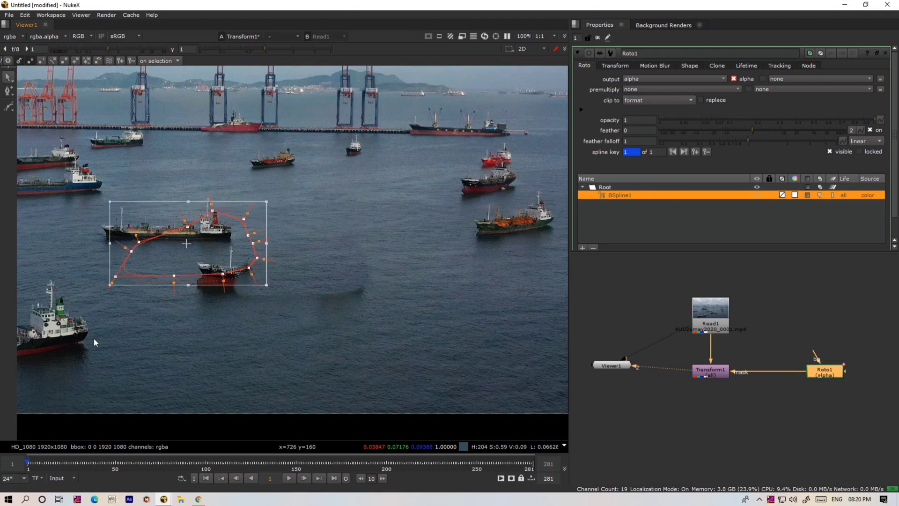
key("e")
key("e")
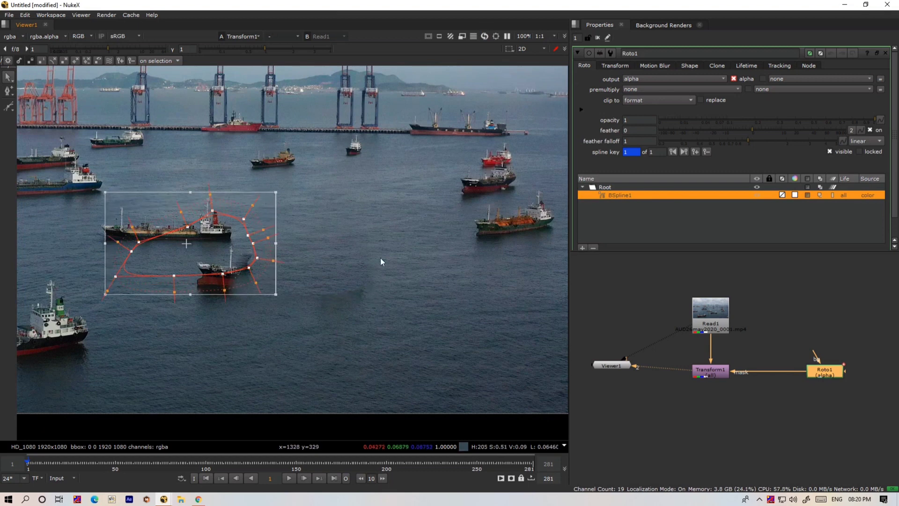
- Compare the original Read1 footage with Transform1's result, and check the ship's movement between frame 1 and frame 281
left_click(698, 342)
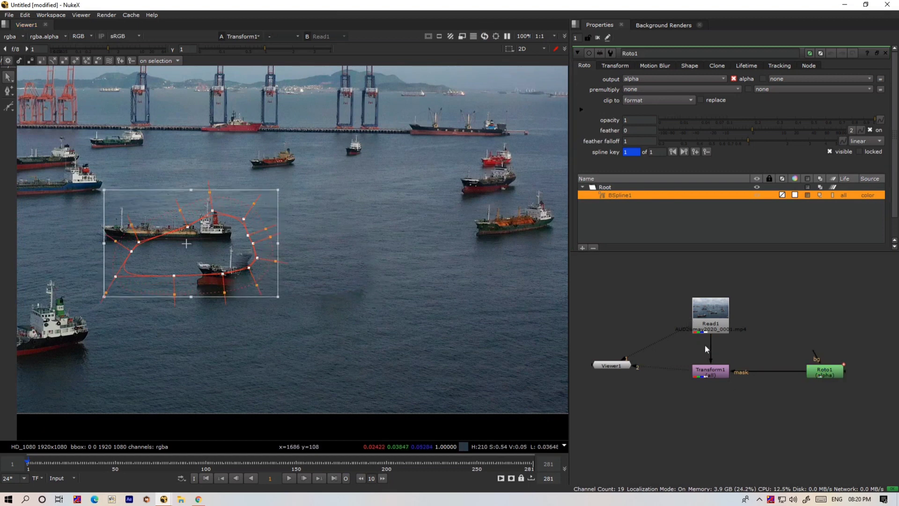
key("1")
left_click(725, 372)
key("2")
key("1")
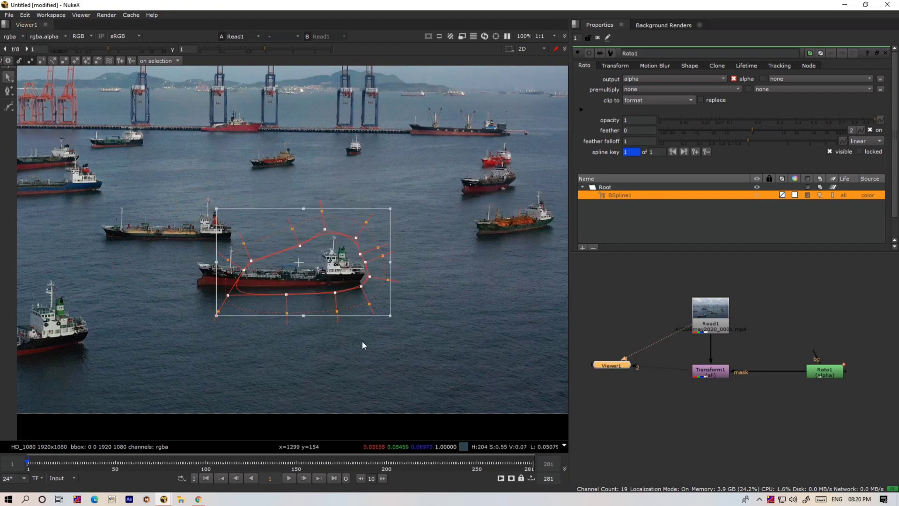
left_click(58, 466)
left_click_drag(57, 465, 535, 467)
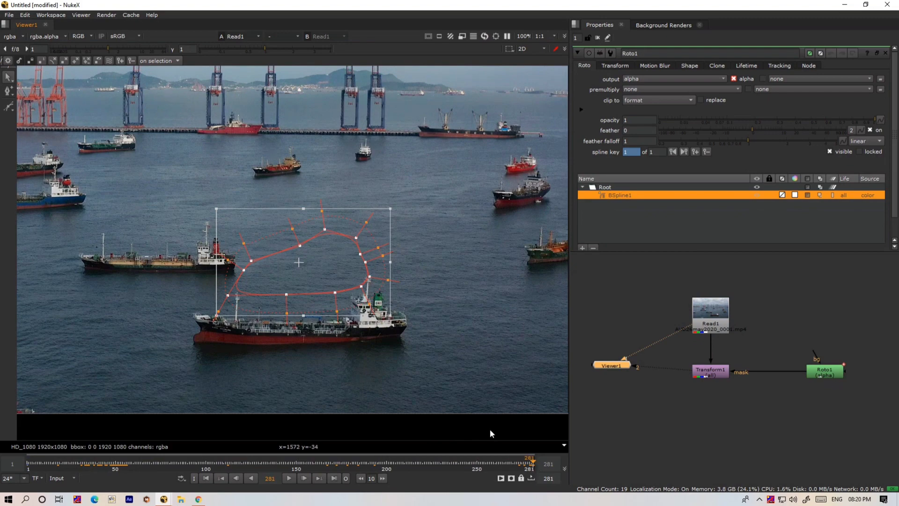
key("Home")
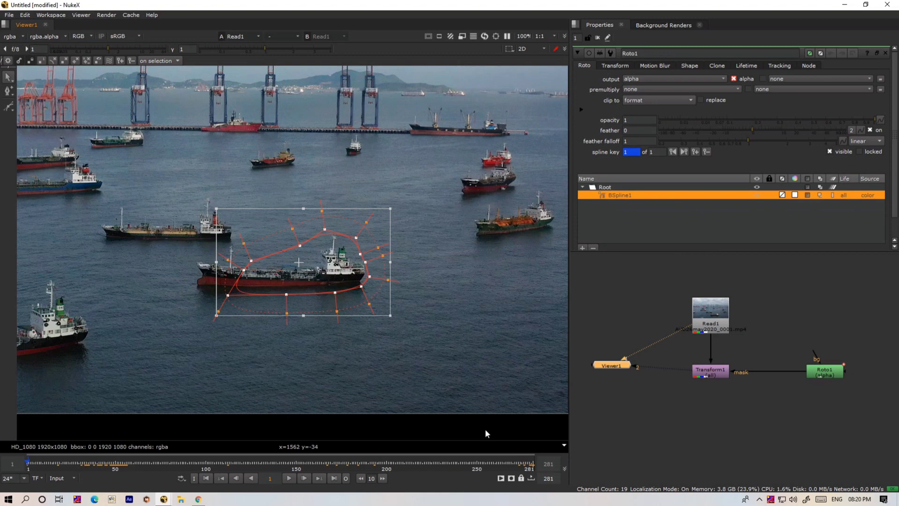
- At frame 281, reposition and enlarge the roto shape so it encloses the rear section of the ship
key("End")
left_click_drag(319, 279, 367, 332)
left_click_drag(439, 370, 447, 383)
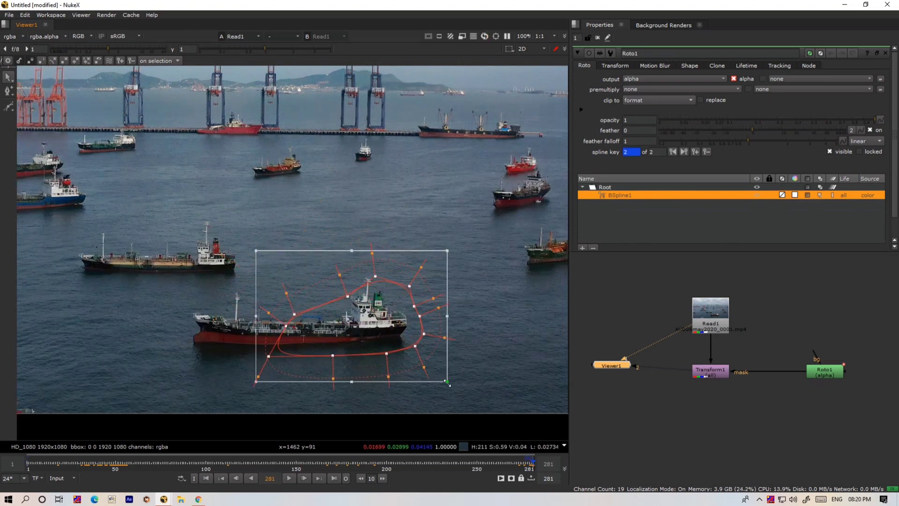
left_click_drag(391, 343, 382, 336)
left_click_drag(439, 378, 447, 389)
left_click_drag(332, 343, 331, 342)
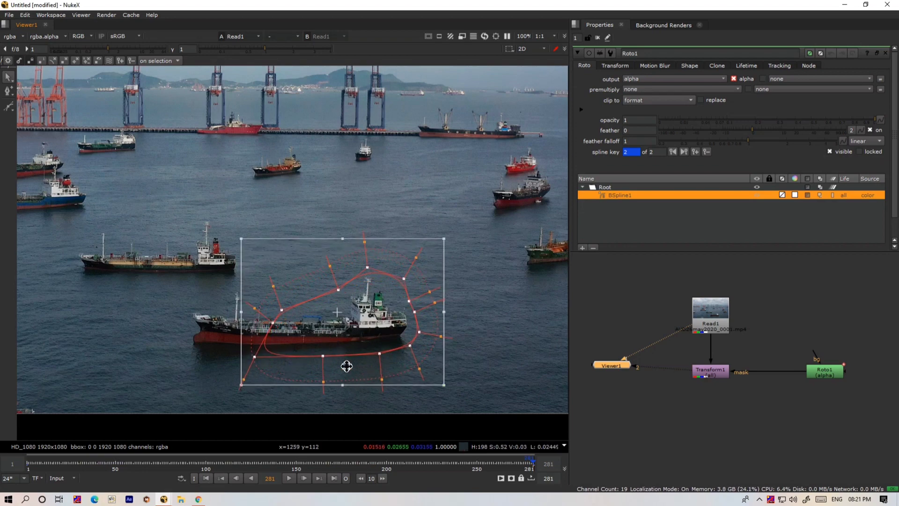
- View Transform1's output with the overlays hidden and scrub back from frame 281 to frame 5
left_click(702, 372)
key("2")
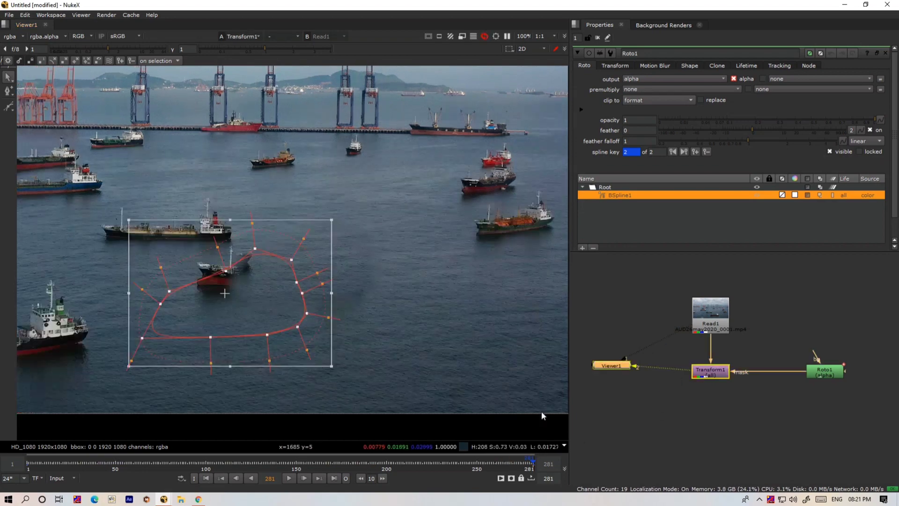
key("q")
left_click_drag(513, 462, 476, 469)
left_click_drag(358, 468, 122, 468)
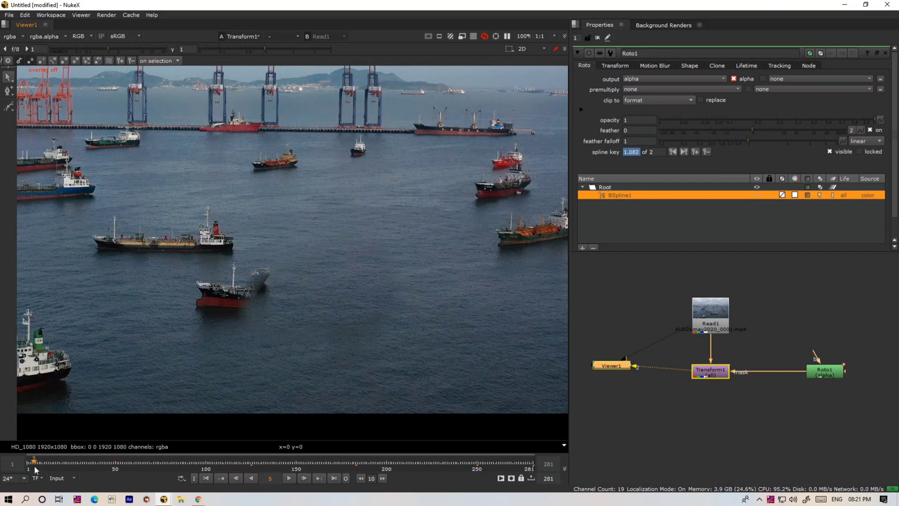
- Play the patched water close up from frame 5, stop at frame 166, and compare the result with the original footage
scroll(307, 293, "up", 8)
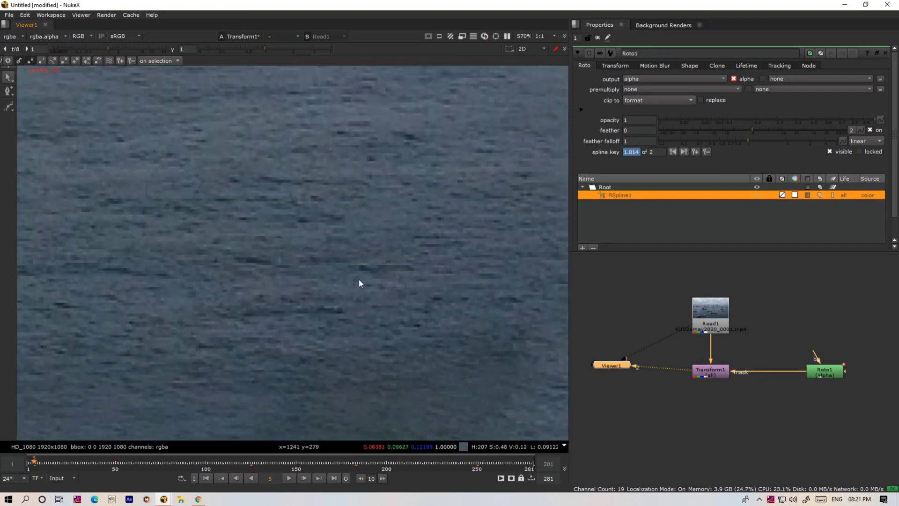
key("l")
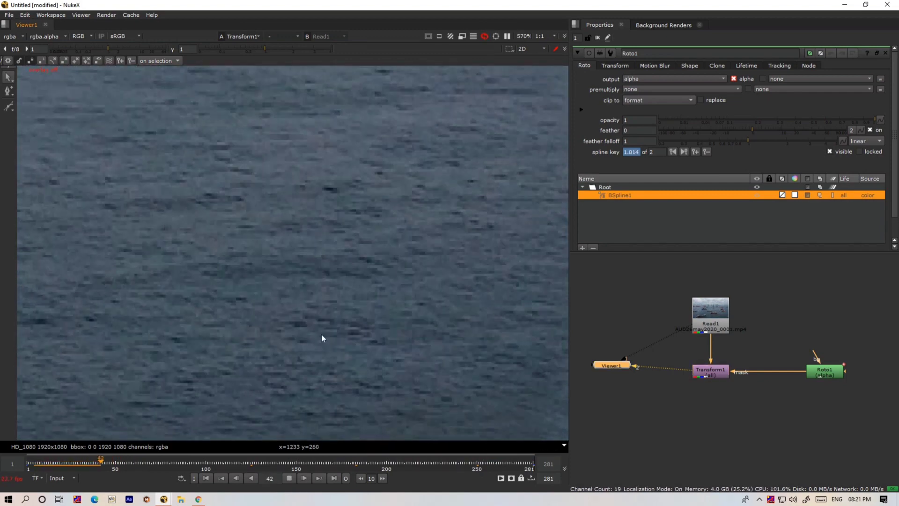
scroll(305, 284, "down", 2)
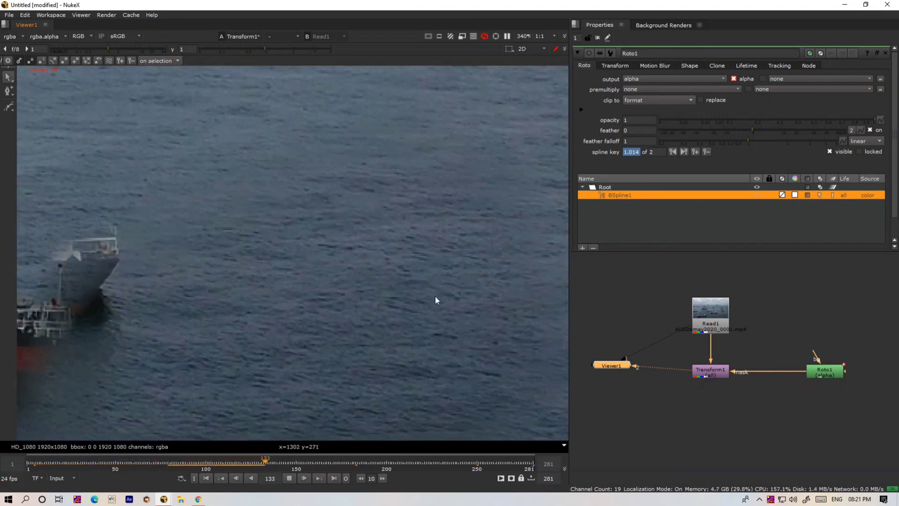
key("k")
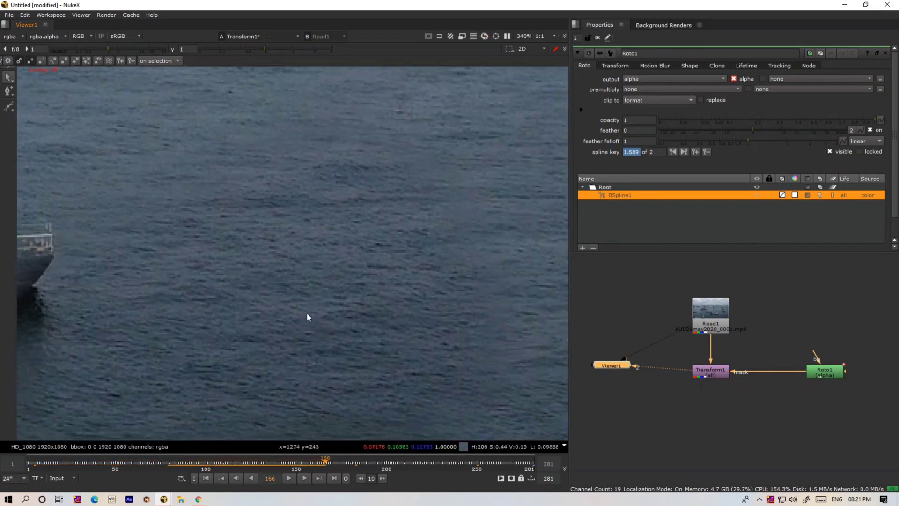
scroll(307, 313, "down", 5)
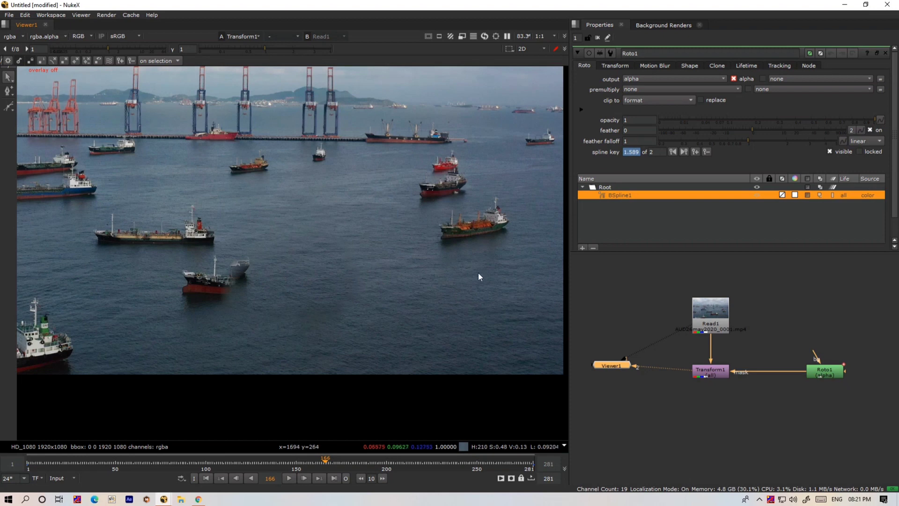
key("1")
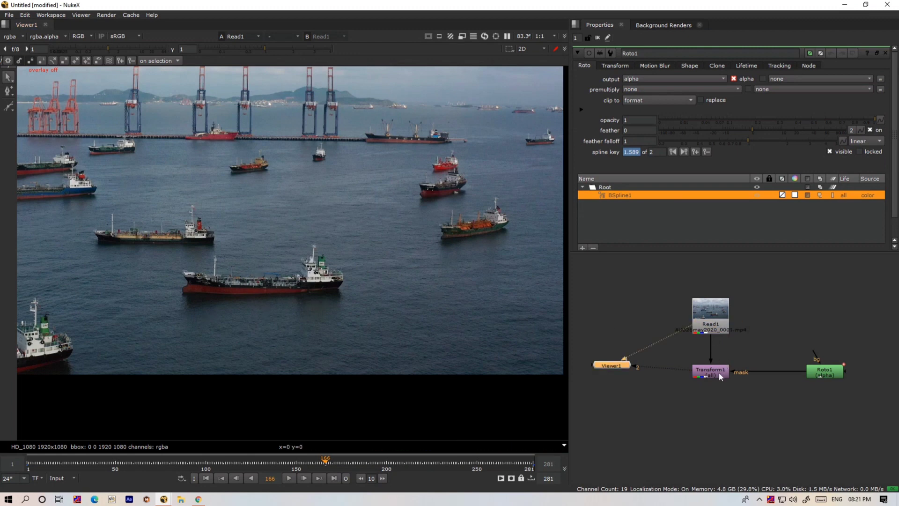
key("2")
- Add a Grade node below Transform1 and connect its mask input to Roto1
left_click(715, 404)
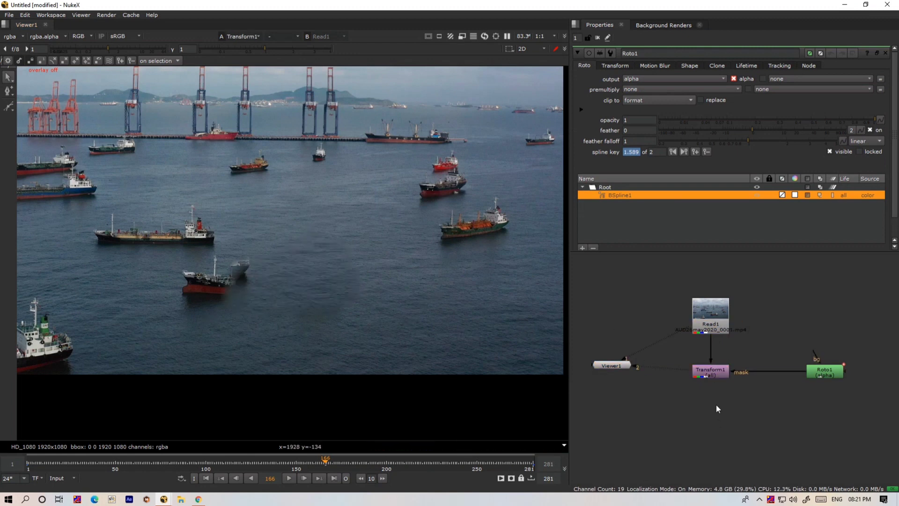
key("g")
scroll(712, 406, "up", 3)
left_click_drag(709, 393, 707, 347)
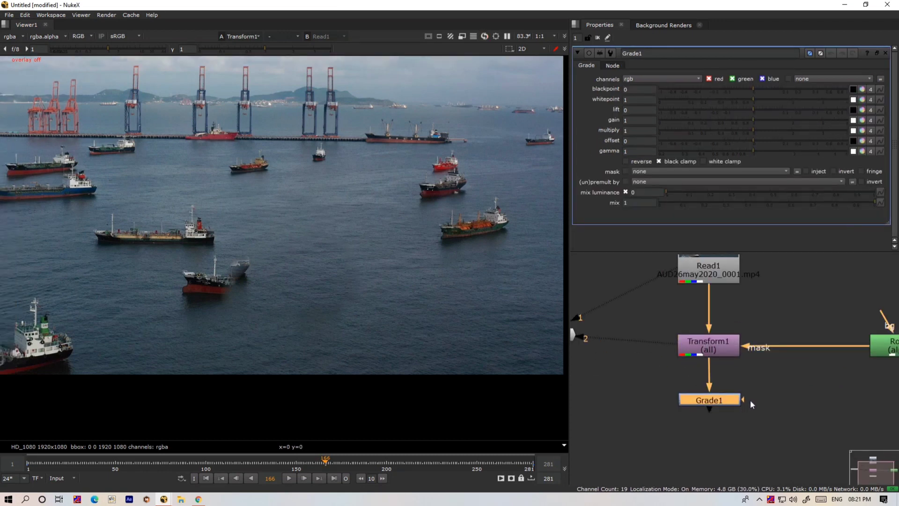
left_click_drag(747, 399, 877, 350)
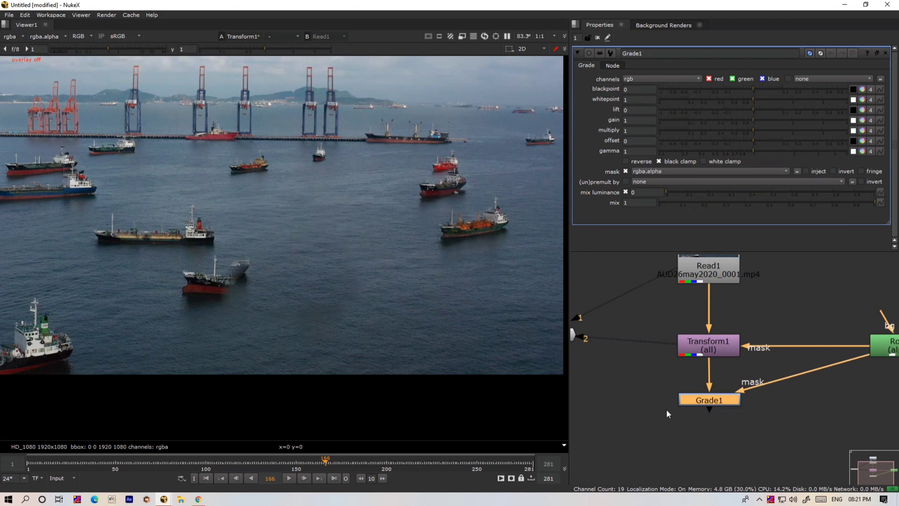
- View Grade1's output, set its gain to 1.18 and inspect the patched water close up
key("2")
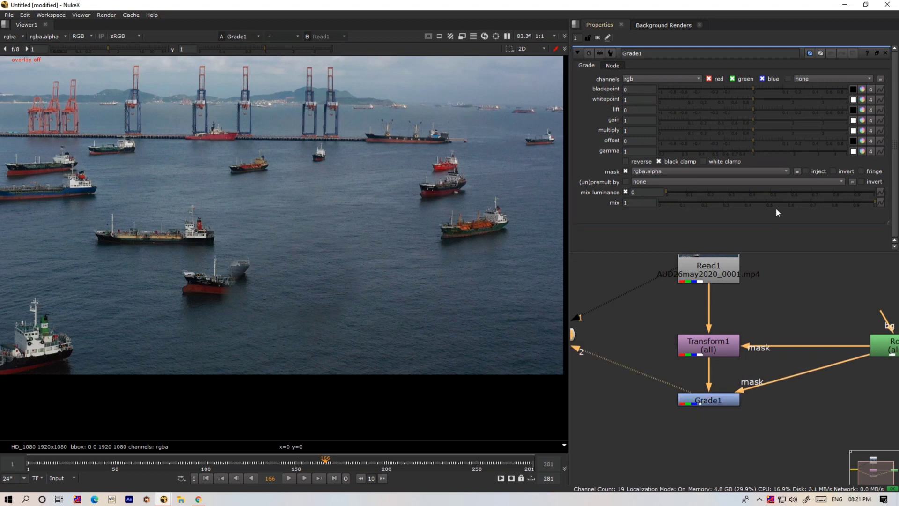
left_click(754, 120)
left_click_drag(760, 120, 762, 120)
scroll(393, 283, "up", 4)
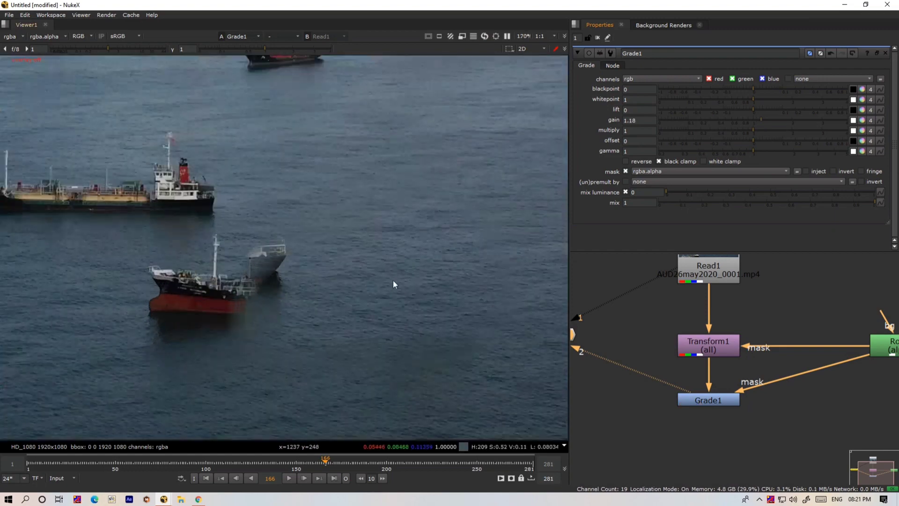
scroll(401, 282, "down", 4)
left_click_drag(412, 316, 356, 306)
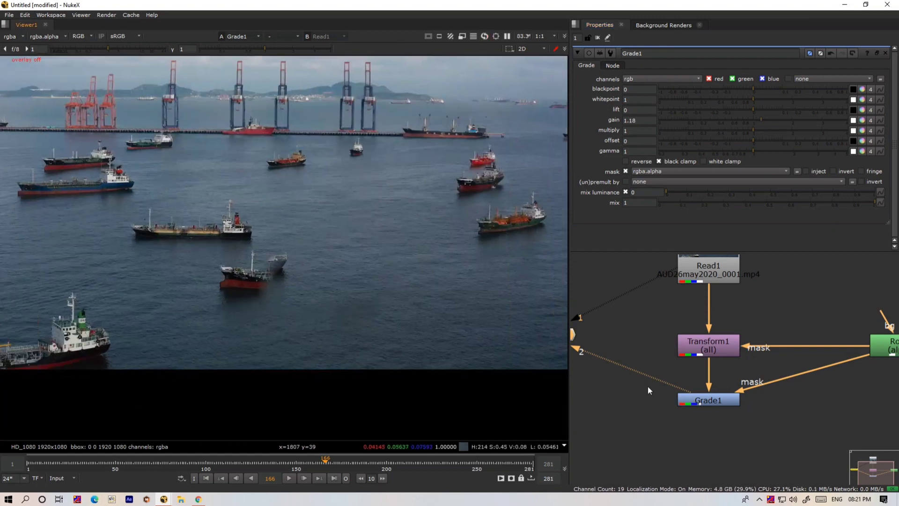
- Try raising Grade1's multiply and lift values, undoing each change
left_click(705, 400)
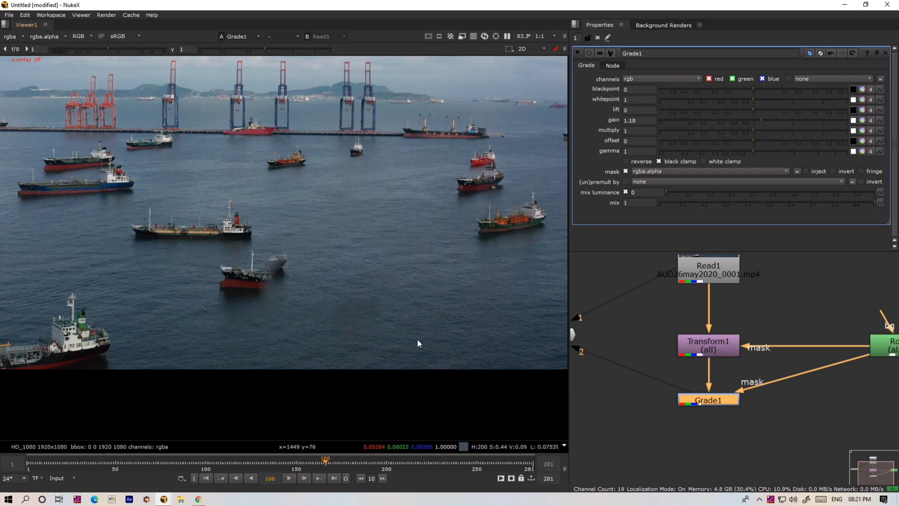
left_click_drag(752, 133, 791, 139)
key("ctrl+z")
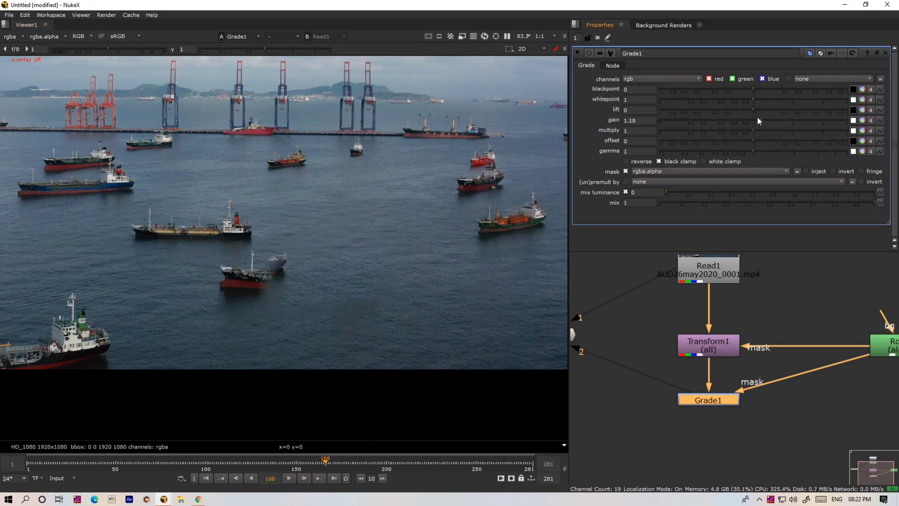
left_click_drag(754, 110, 793, 112)
key("ctrl+z")
- Add a second Transform node and connect it in line below Grade1
left_click(576, 348)
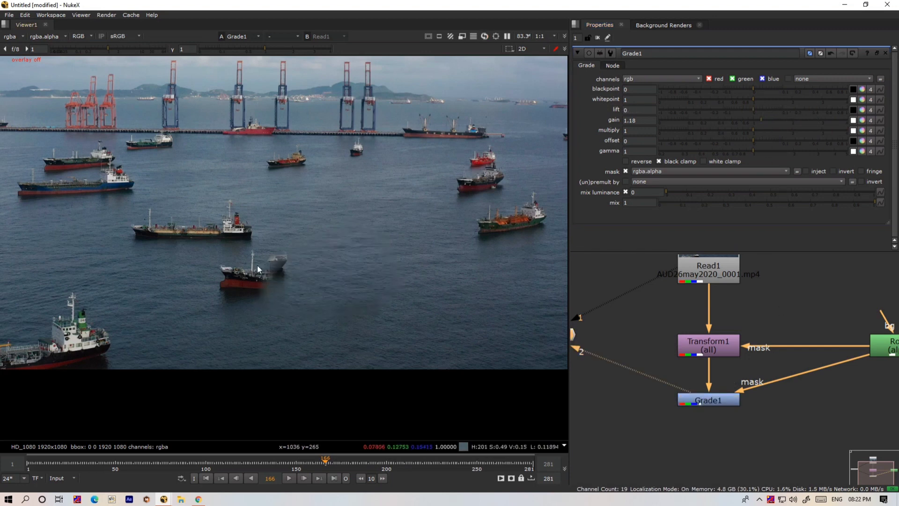
key("f")
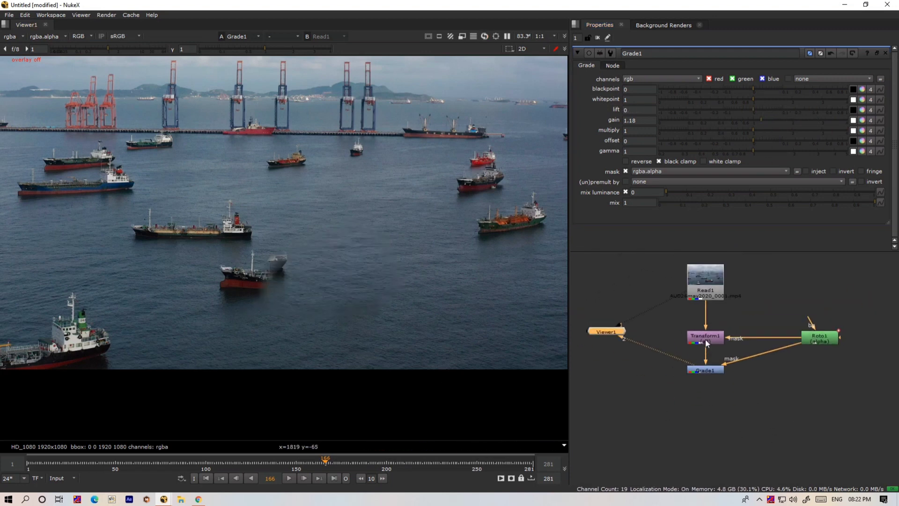
left_click(707, 342)
left_click(710, 413)
key("Tab")
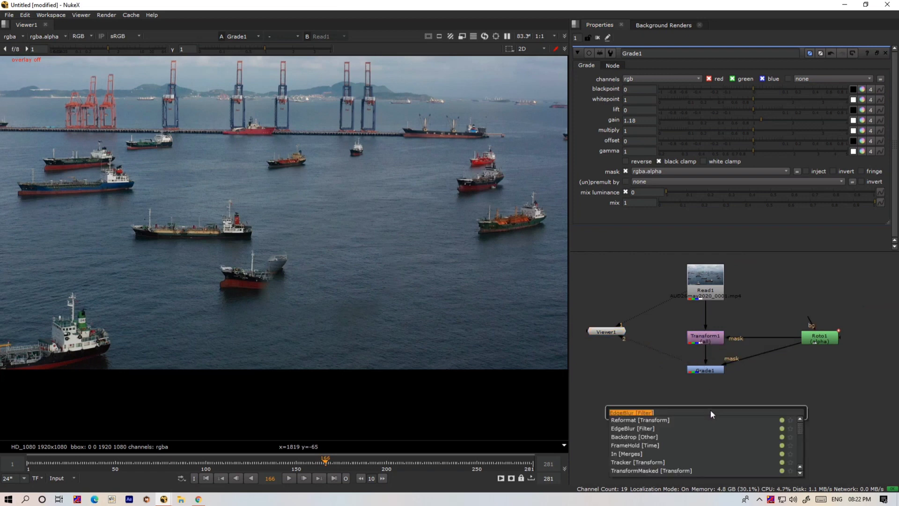
type("tr")
left_click(656, 429)
scroll(705, 405, "up", 3)
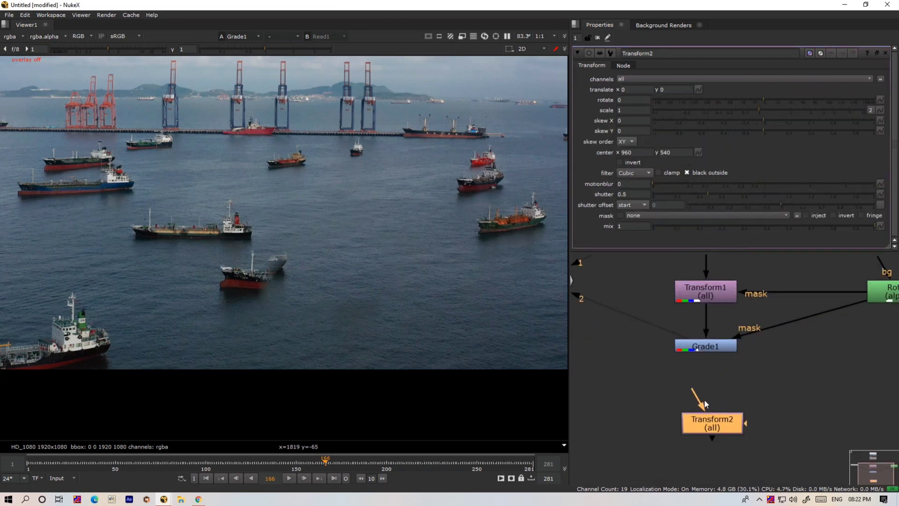
left_click_drag(704, 404, 705, 348)
left_click_drag(716, 429, 710, 417)
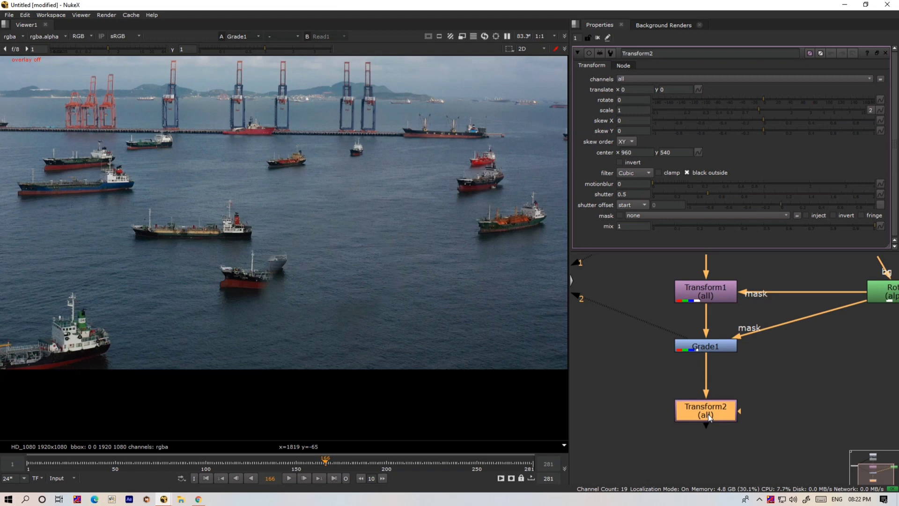
- Duplicate Roto1 beside Transform2, connect the copy to Transform2's mask input and open its properties
scroll(709, 416, "down", 3)
left_click(807, 342)
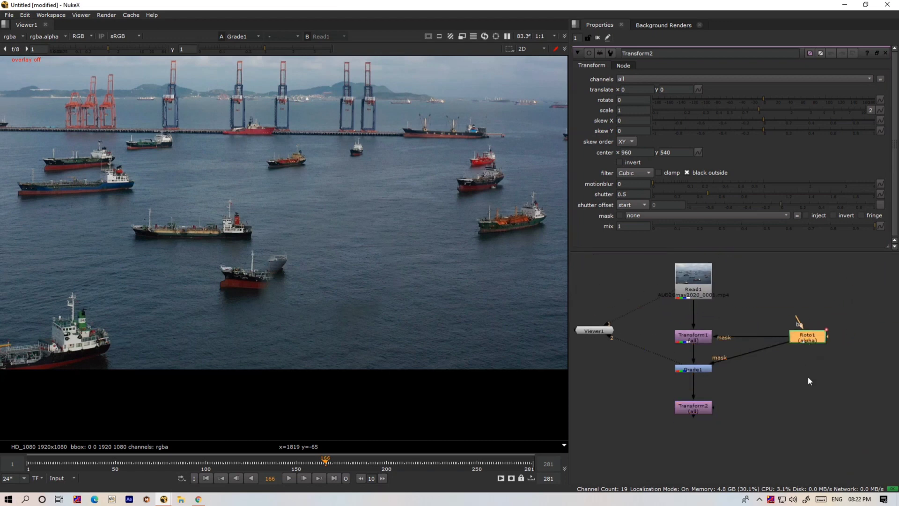
left_click(806, 403)
left_click_drag(713, 407, 803, 411)
double_click(801, 409)
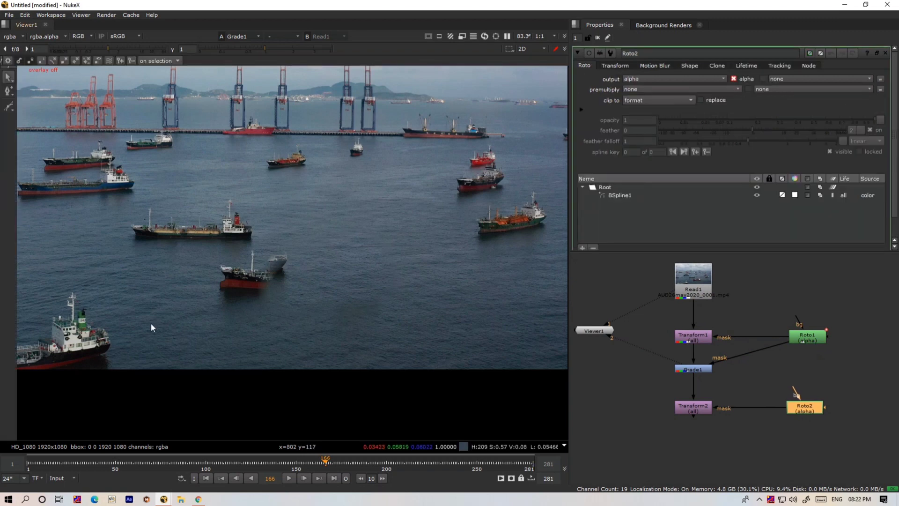
- Show the overlays and, at frame 1, move and narrow Roto2's shape to enclose the remaining part of the ship
key("o")
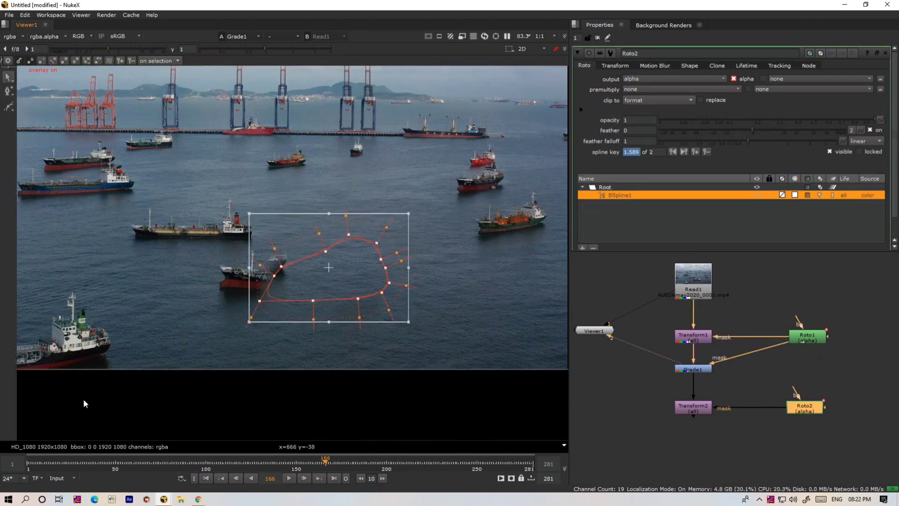
left_click(27, 467)
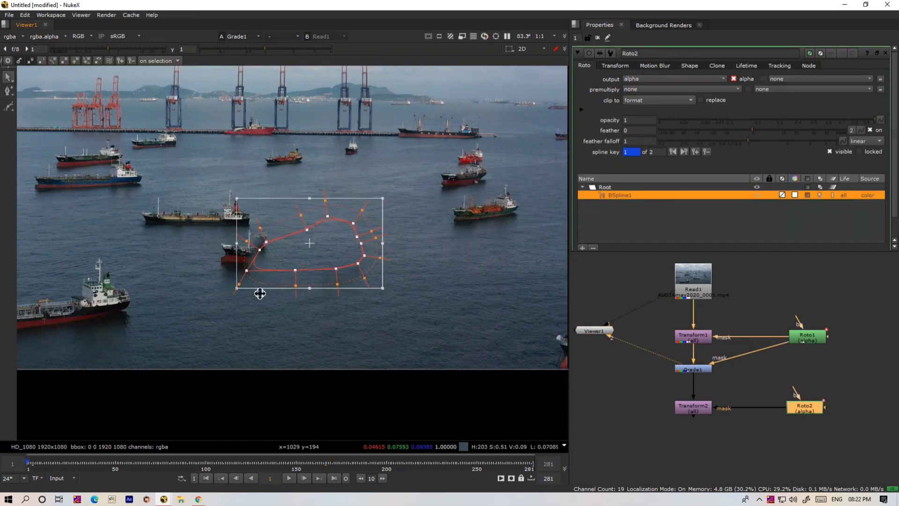
left_click_drag(307, 265, 239, 269)
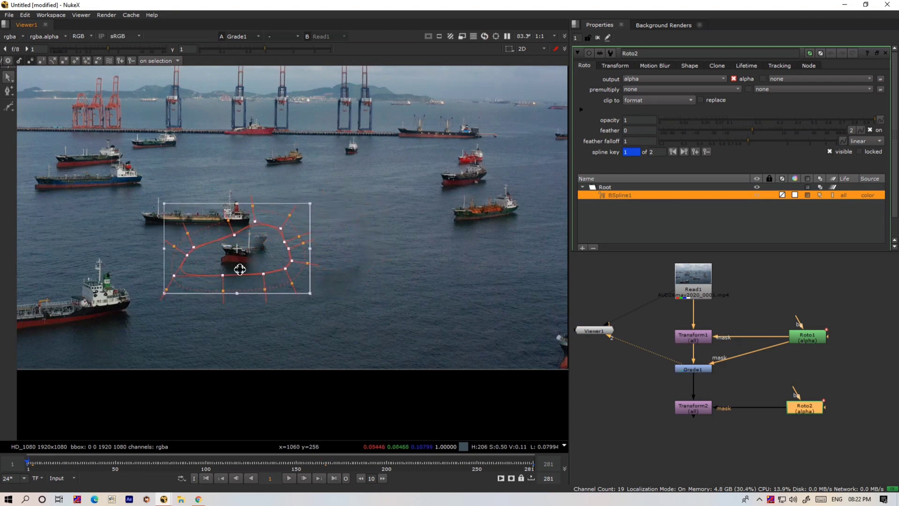
left_click_drag(163, 253, 230, 258)
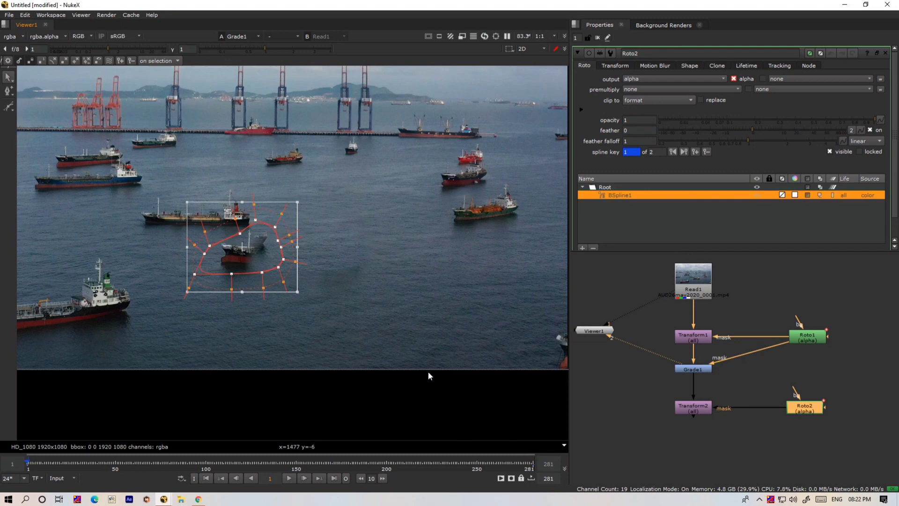
- At frame 281, move and widen Roto2's shape so it surrounds the whole remaining ship
key("End")
left_click_drag(258, 284, 283, 282)
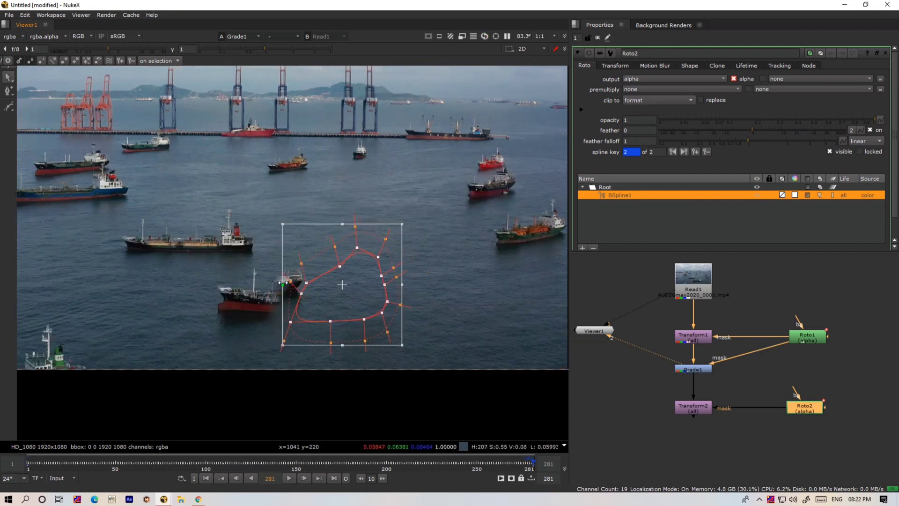
left_click_drag(338, 286, 242, 287)
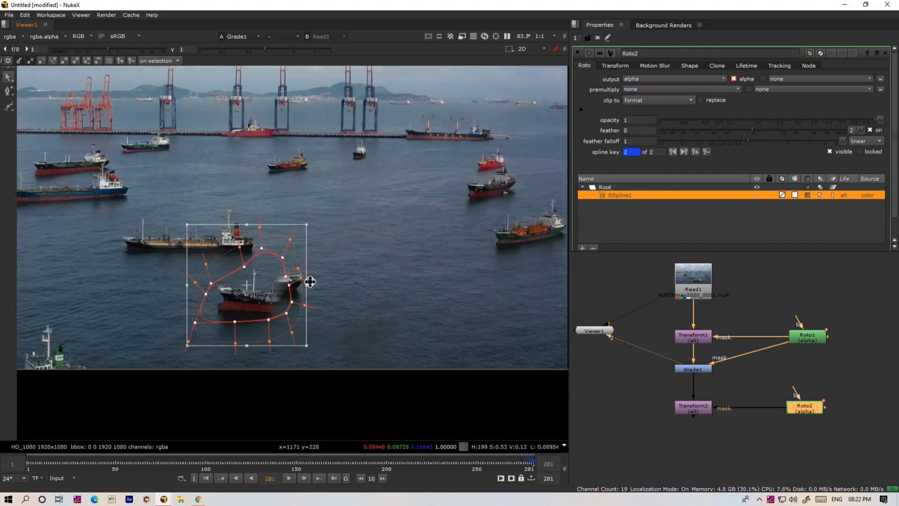
left_click_drag(310, 281, 283, 292)
- View Transform2's output and translate it by x -268, y -14, with its center at x 1021, y 196, to cover the ship with water
left_click(692, 404)
key("2")
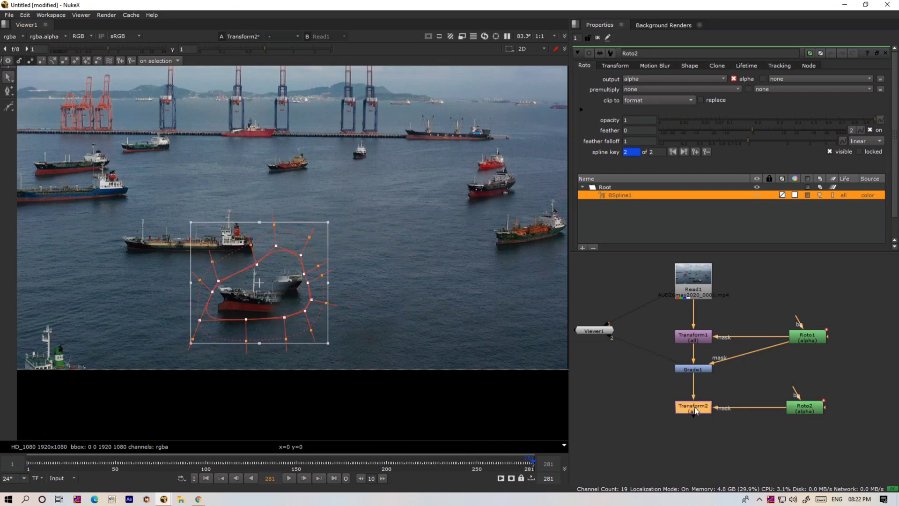
double_click(693, 406)
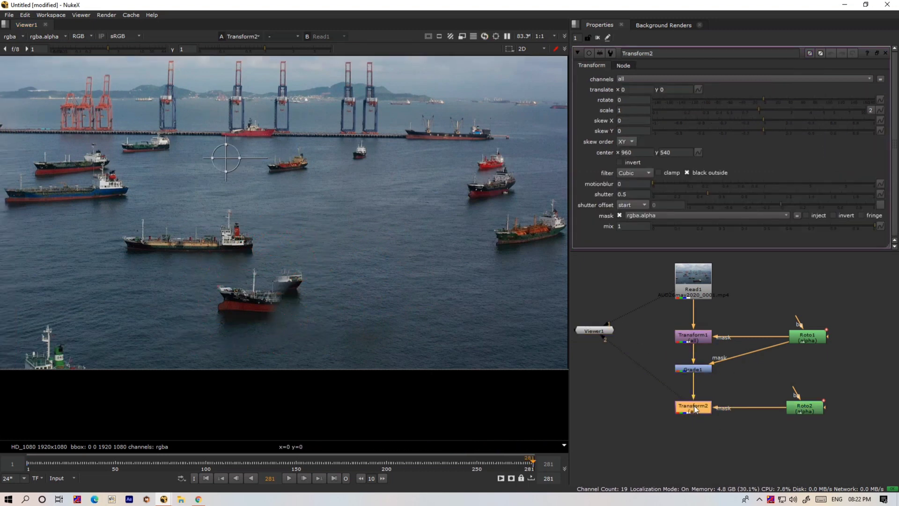
left_click_drag(236, 161, 143, 301)
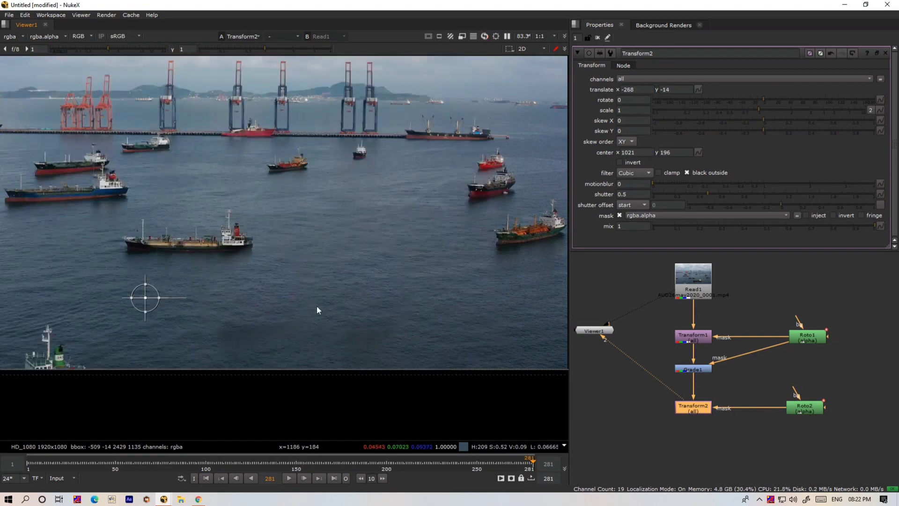
- At frame 281, pull the lower feather points of Roto2's shape farther outward to soften the patch edge
double_click(804, 408)
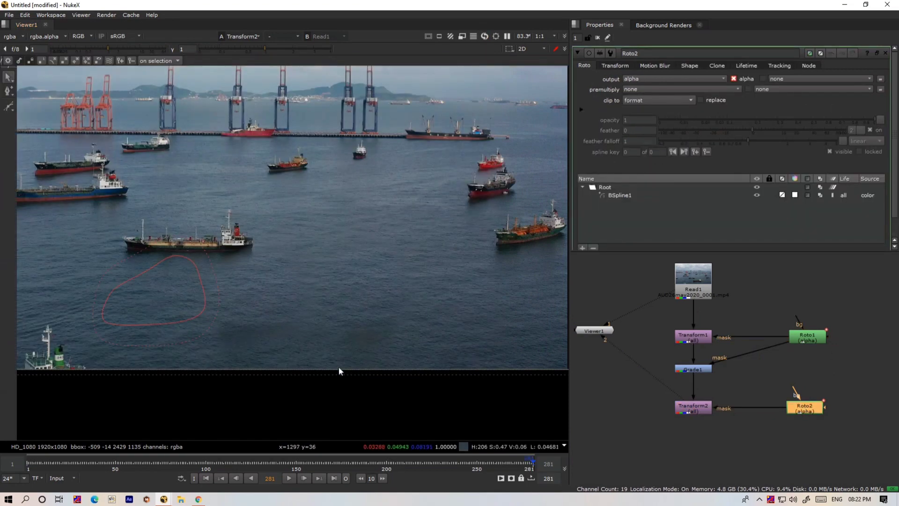
left_click(252, 299)
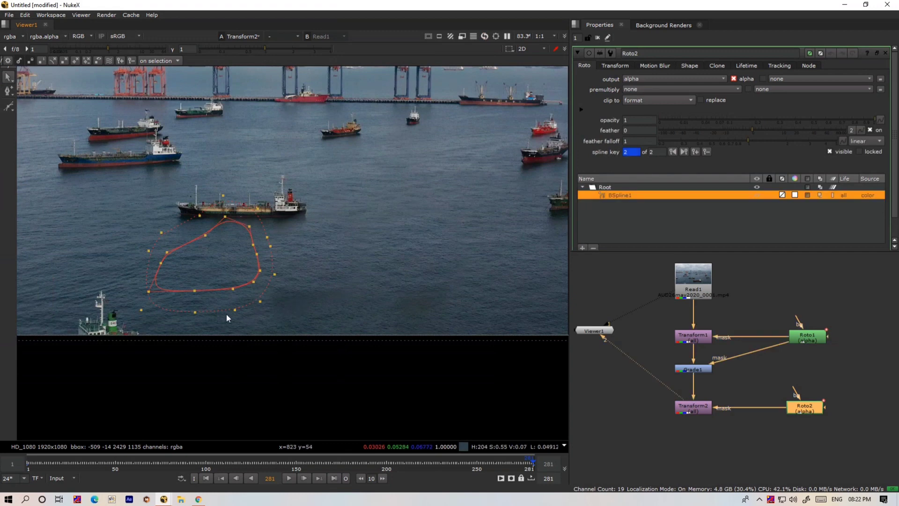
left_click_drag(186, 354, 154, 319)
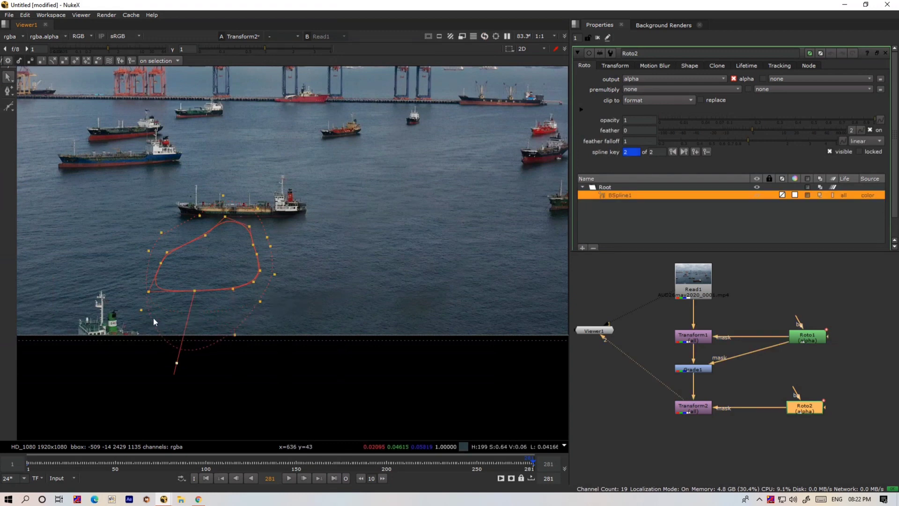
left_click_drag(231, 335, 258, 355)
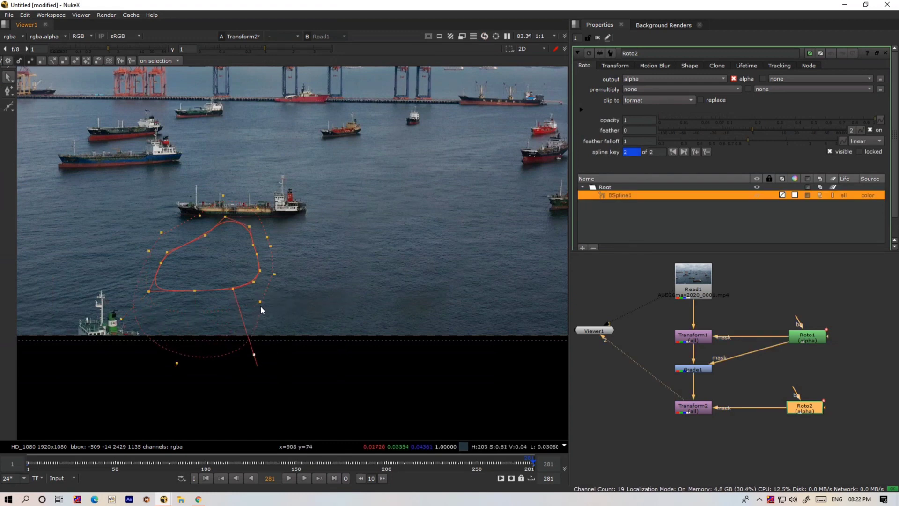
- Hide the overlays and compare Transform2's result with the original footage at frame 281
scroll(401, 274, "down", 2)
key("q")
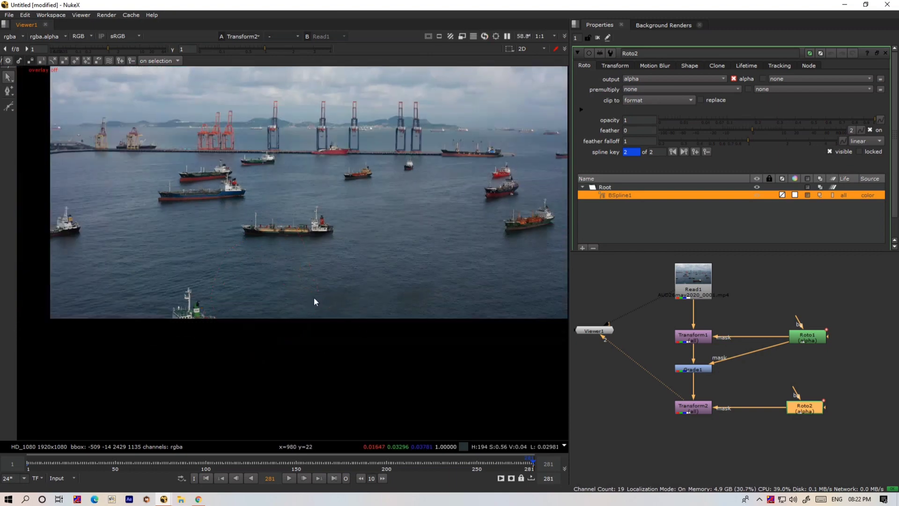
key("1")
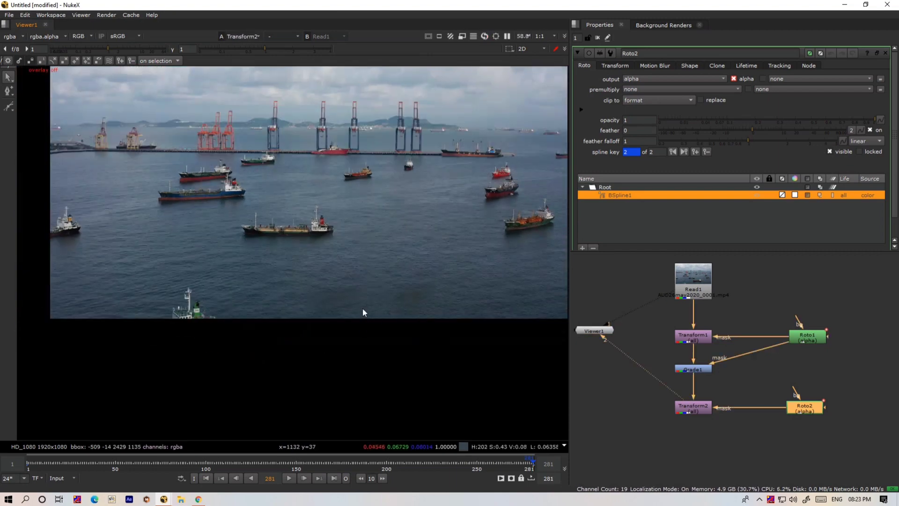
key("2")
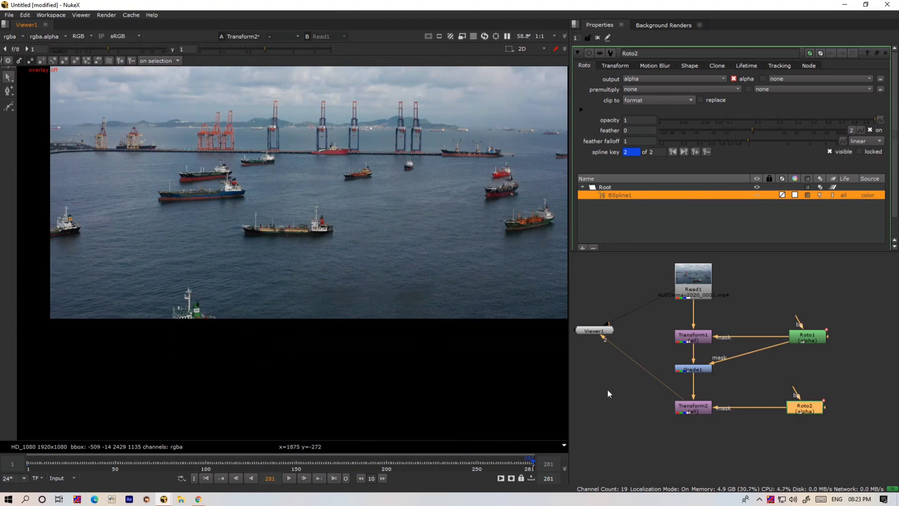
- At frame 1, open Roto1 and pull the lower feather points of its shape outward
key("Home")
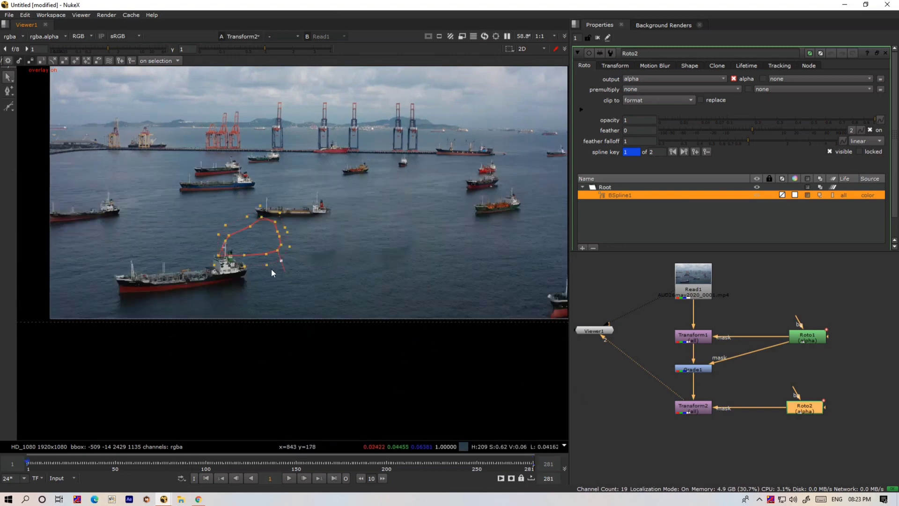
scroll(271, 268, "up", 3)
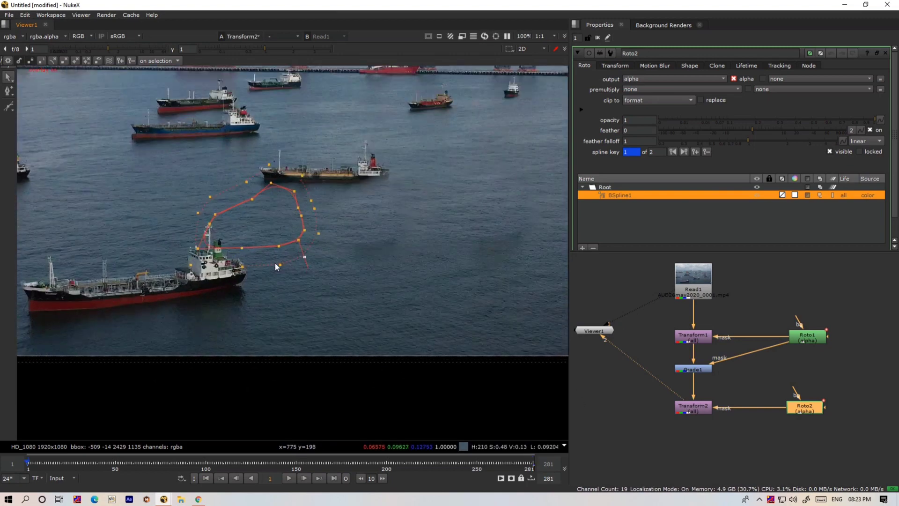
left_click(244, 272)
left_click(806, 338)
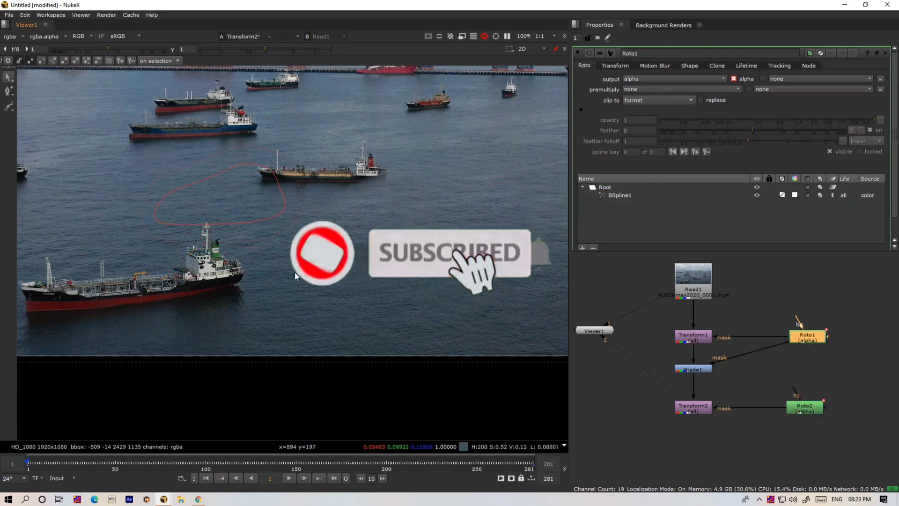
left_click(210, 253)
left_click_drag(184, 259, 195, 298)
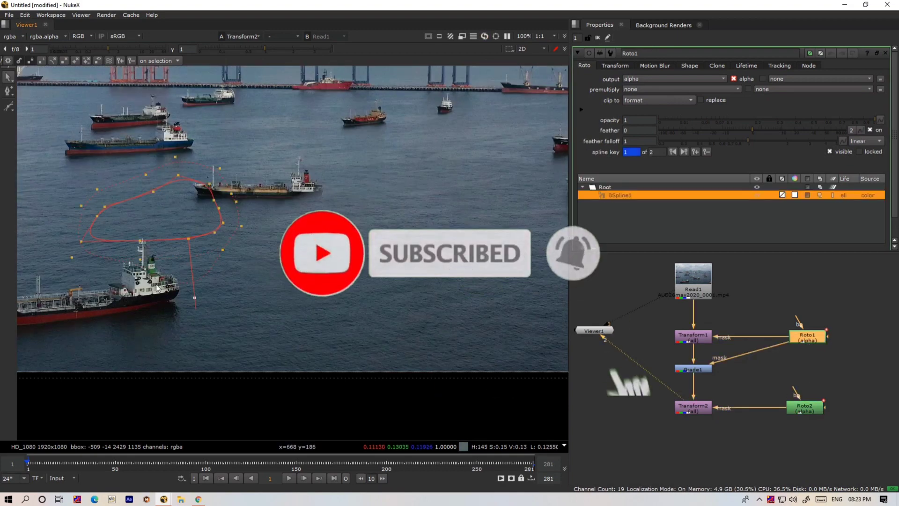
left_click_drag(139, 260, 128, 313)
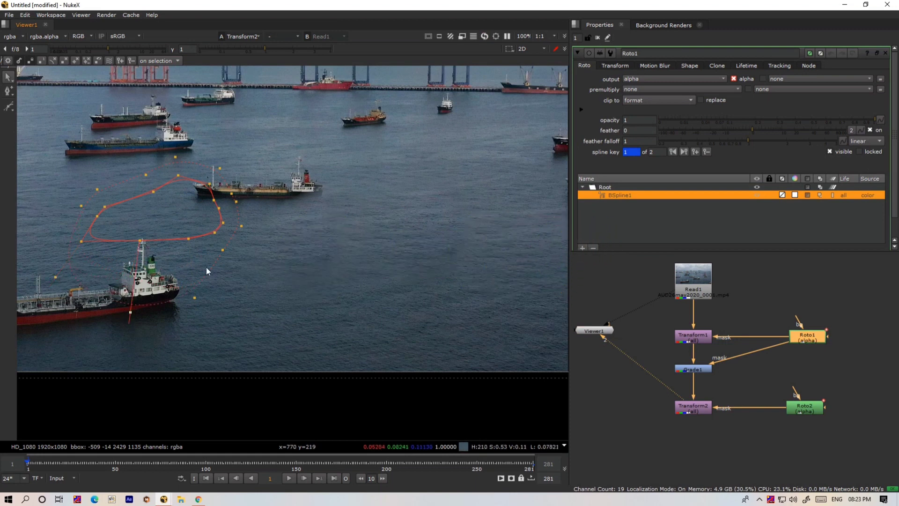
left_click_drag(226, 251, 263, 275)
- Compare Read1's original footage with Transform2's output at frame 1 with the overlays hidden
left_click(684, 296)
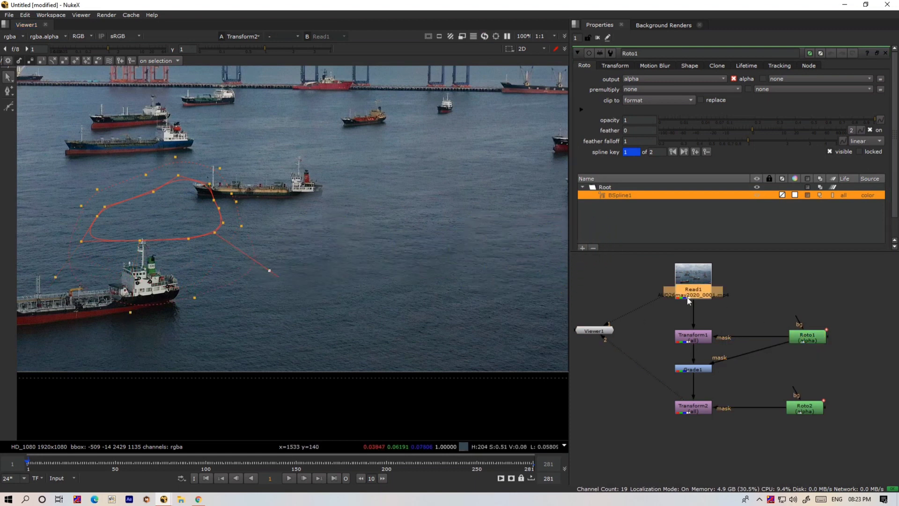
key("1")
left_click(687, 405)
key("2")
key("q")
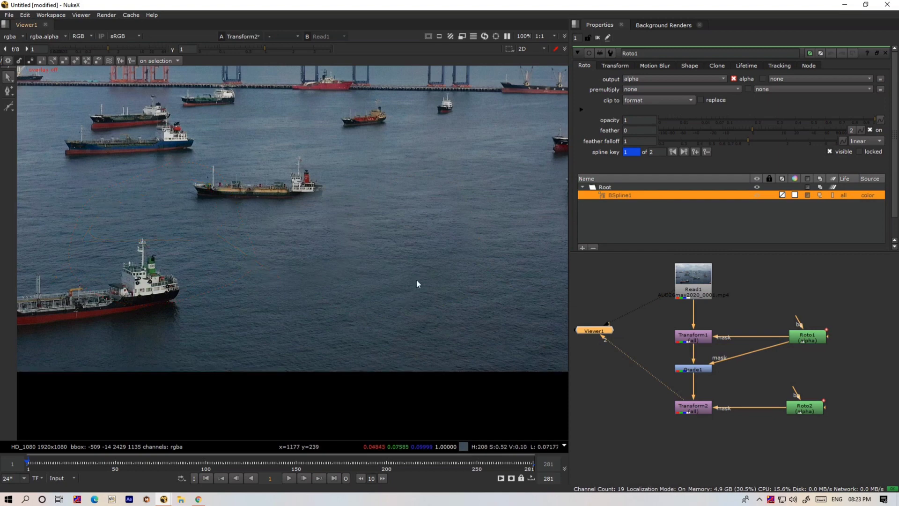
- Examine the ship's stern and patch edges at frame 1, comparing the Transform2 result with Read1's footage
scroll(398, 277, "down", 2)
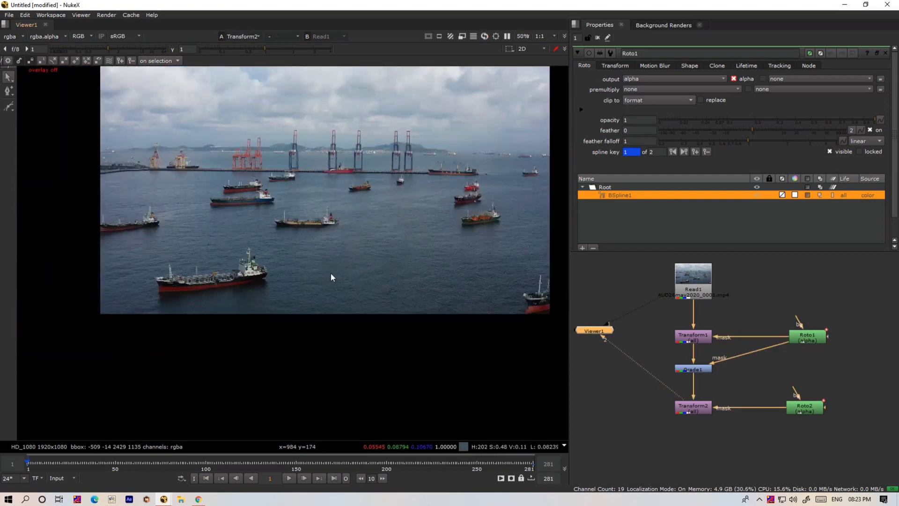
scroll(331, 272, "up", 6)
scroll(371, 255, "down", 3)
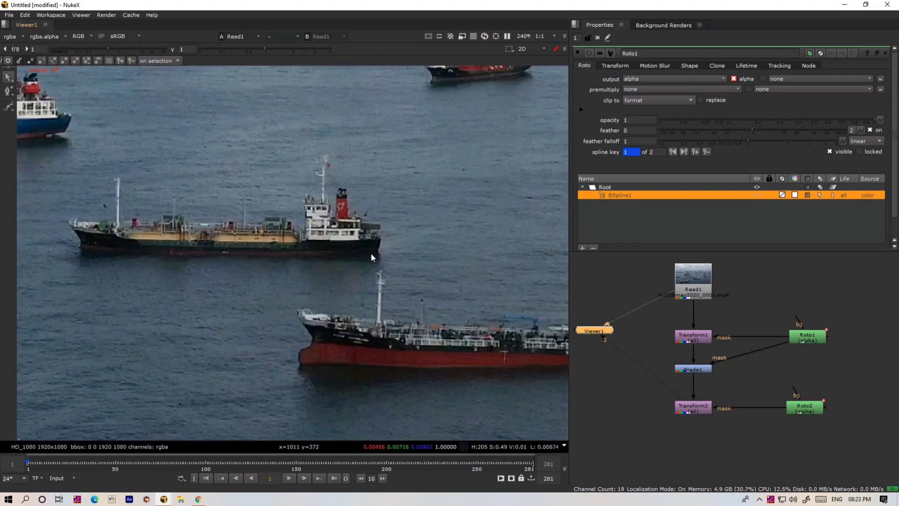
scroll(370, 272, "down", 2)
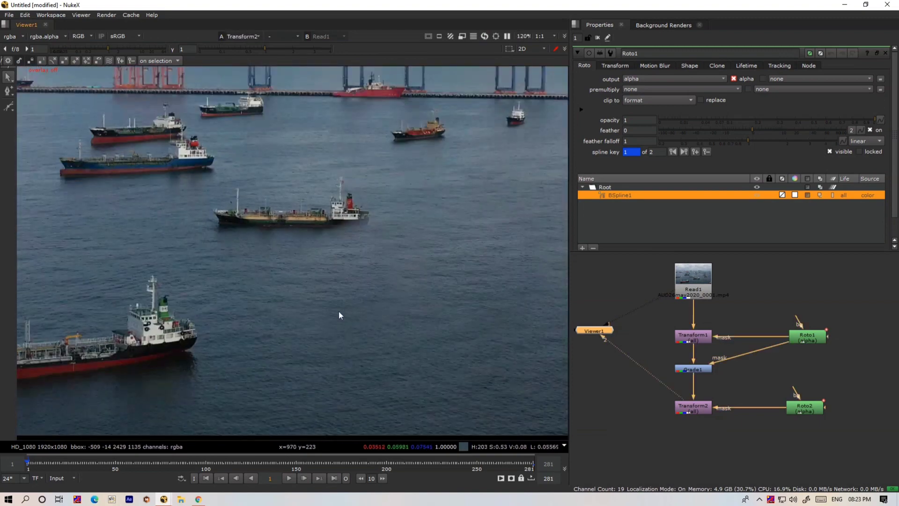
left_click_drag(358, 359, 377, 318)
scroll(367, 314, "down", 2)
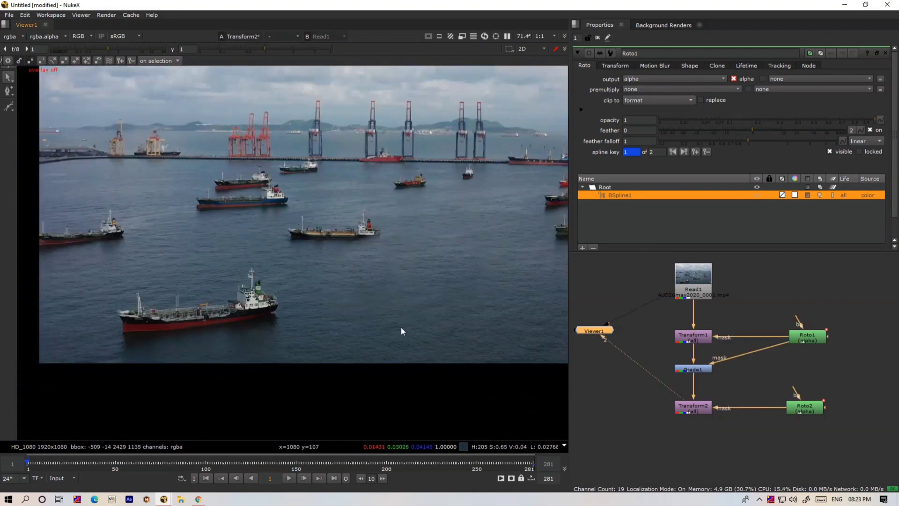
- Play back the Transform2 result, stop at frame 133 and inspect the patch around the middle ship's stern
key("l")
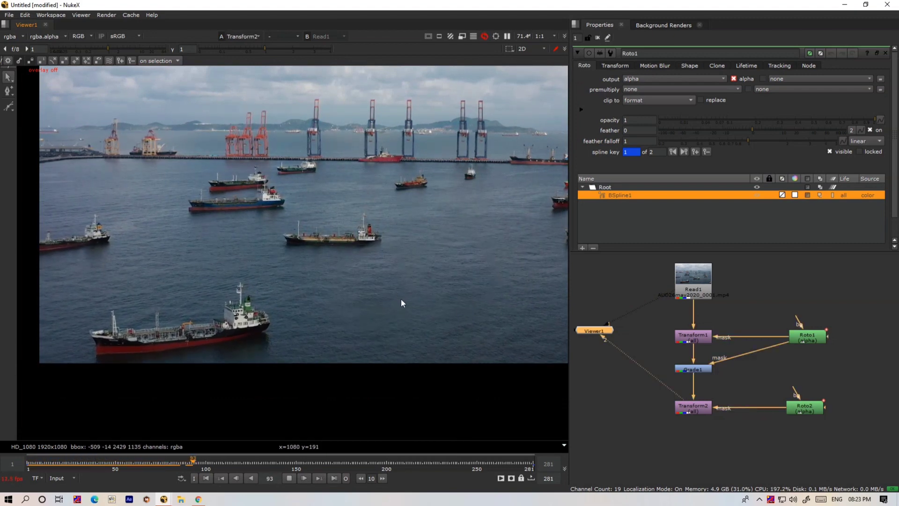
left_click(290, 478)
scroll(323, 342, "down", 5)
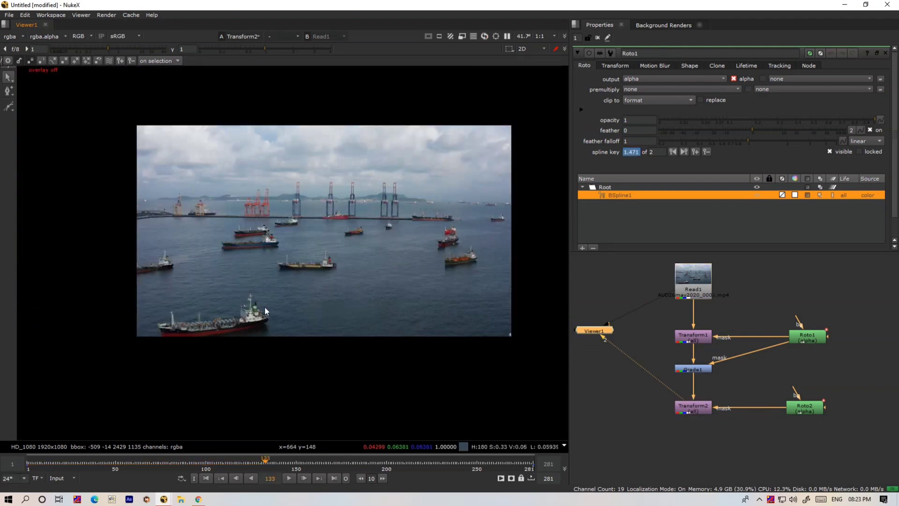
scroll(300, 267, "up", 8)
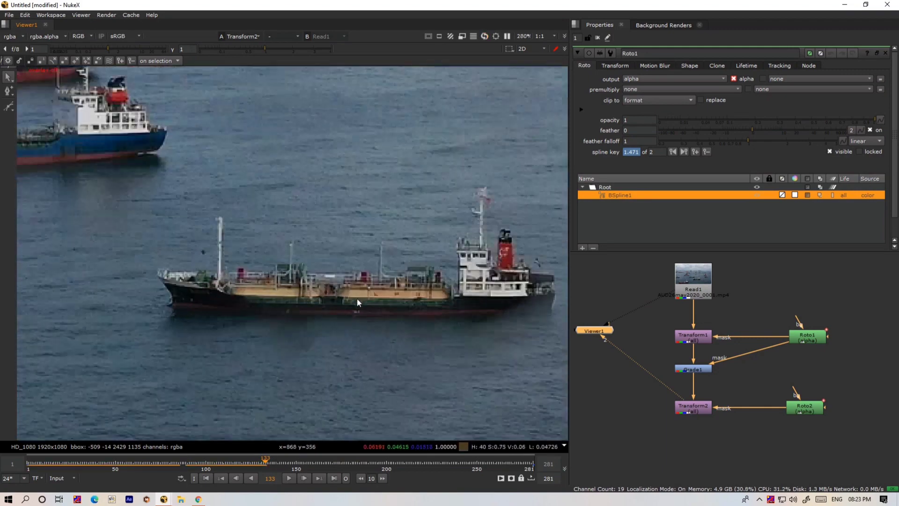
scroll(538, 311, "down", 2)
- Add two Merge nodes below Transform2, feeding Transform2 into Merge1's B, Read1 into Merge2's A, and Merge2 into Merge1's A
left_click(681, 449)
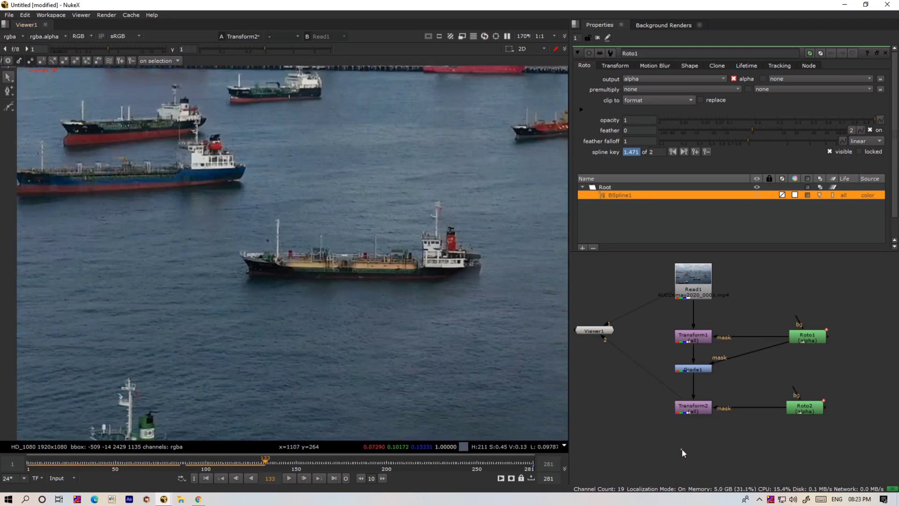
left_click_drag(682, 449, 672, 421)
key("m")
left_click(752, 421)
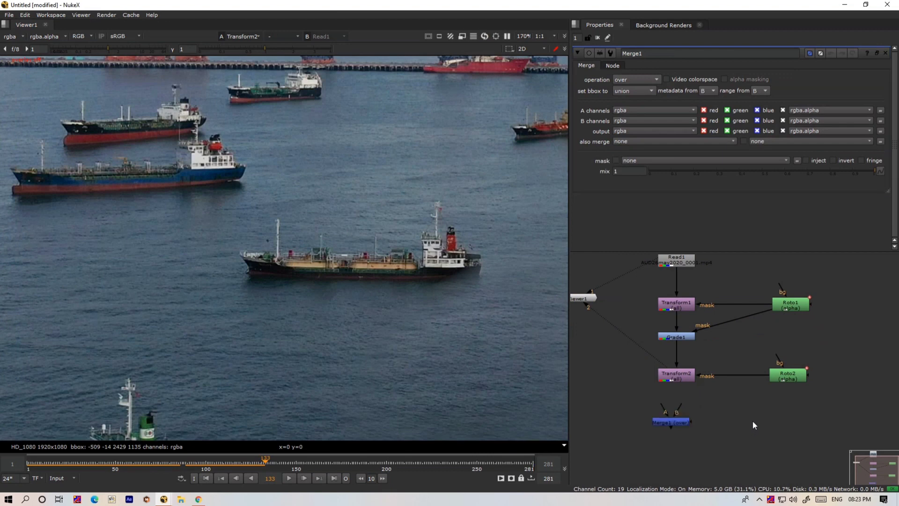
key("m")
left_click_drag(751, 418, 679, 260)
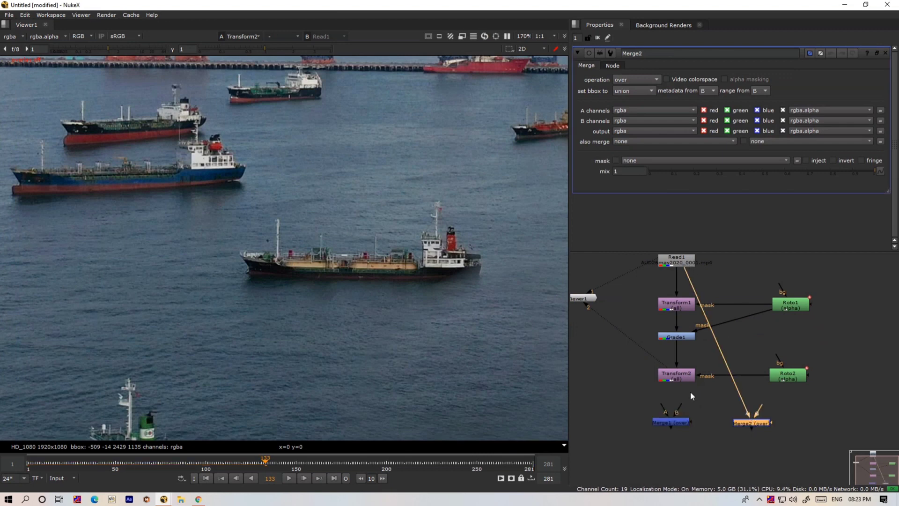
left_click_drag(673, 376, 749, 424)
- Set Merge2's operation to in and add a Roto node feeding its B input
left_click(635, 80)
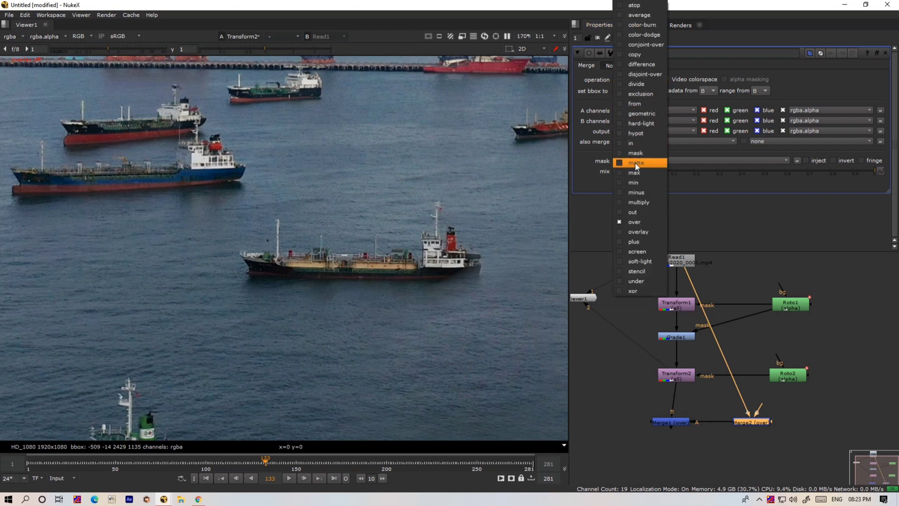
left_click(630, 144)
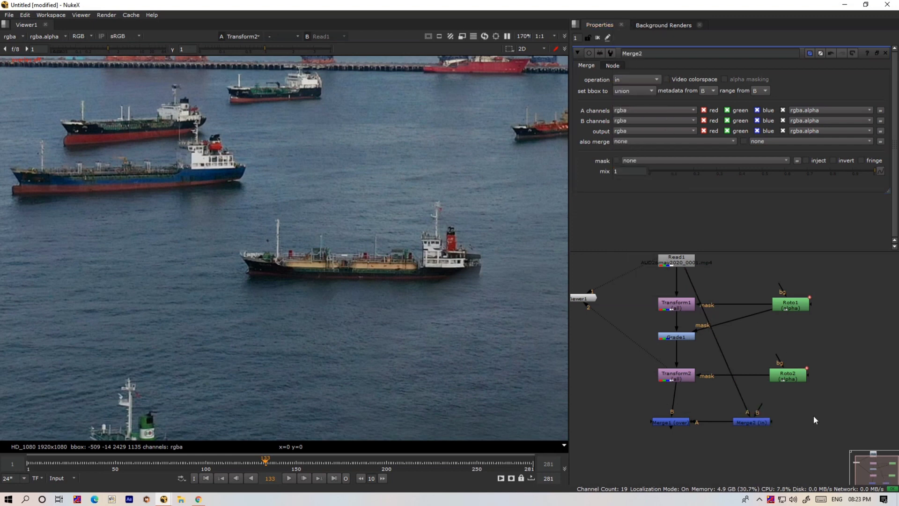
key("o")
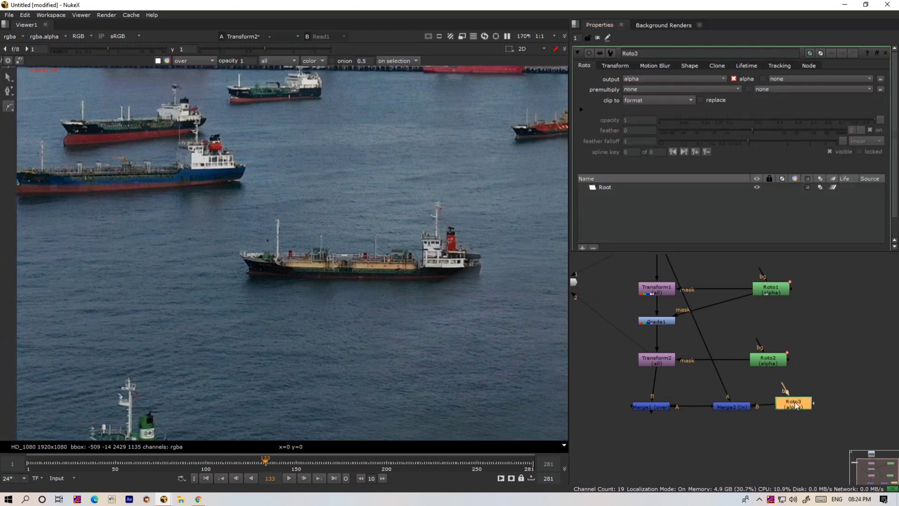
- Maximize the node graph and add dots to square up the Read1-to-Merge2 and Roto1-to-Grade1 mask connections
key("space")
key("f")
left_click_drag(487, 380, 481, 384)
left_click(625, 381)
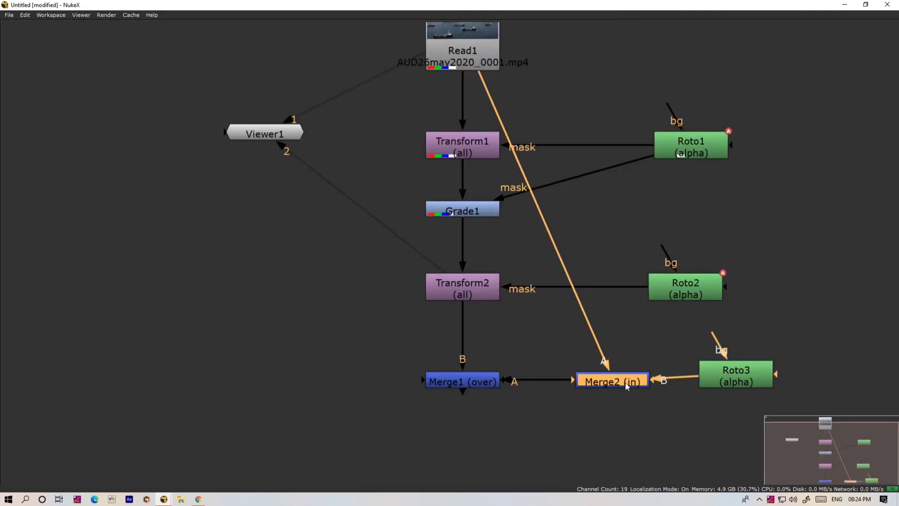
left_click_drag(547, 249, 615, 63)
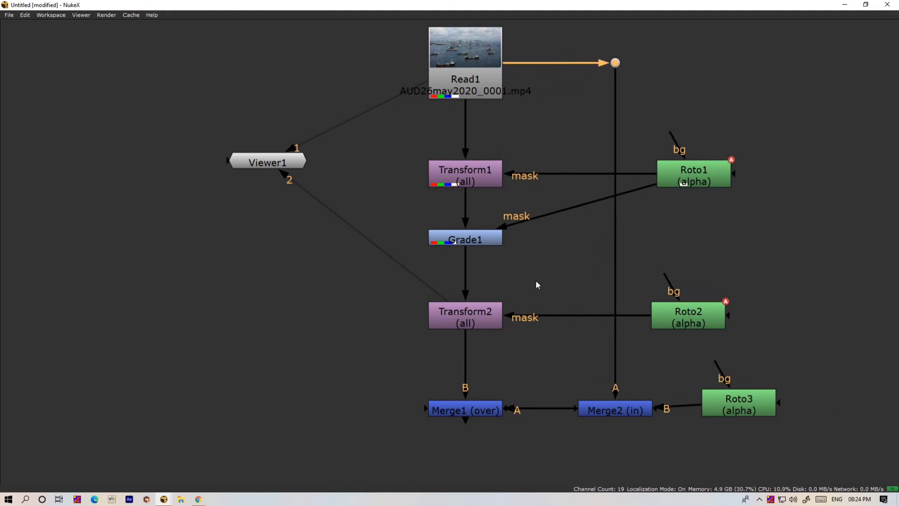
left_click_drag(577, 206, 696, 239)
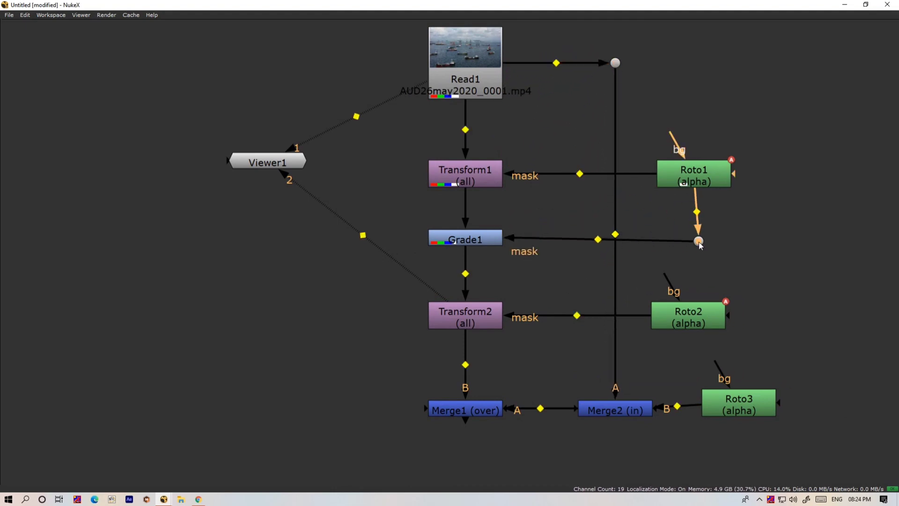
left_click_drag(697, 177, 698, 181)
scroll(686, 299, "down", 3)
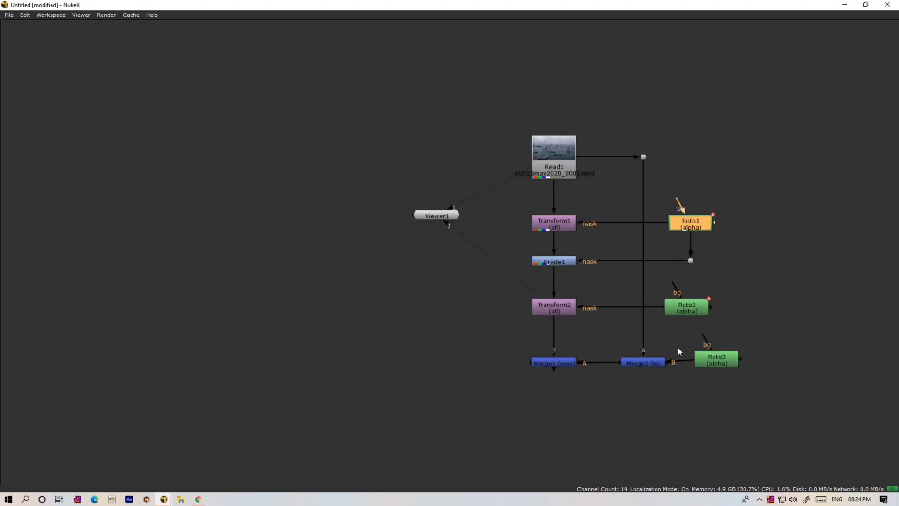
left_click_drag(678, 348, 608, 346)
left_click(617, 305)
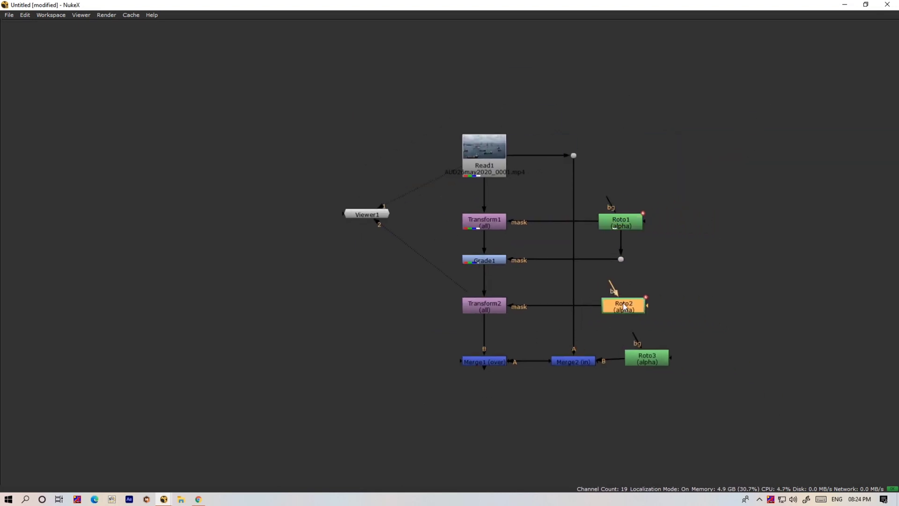
scroll(707, 330, "down", 2)
left_click(706, 331)
scroll(542, 245, "up", 3)
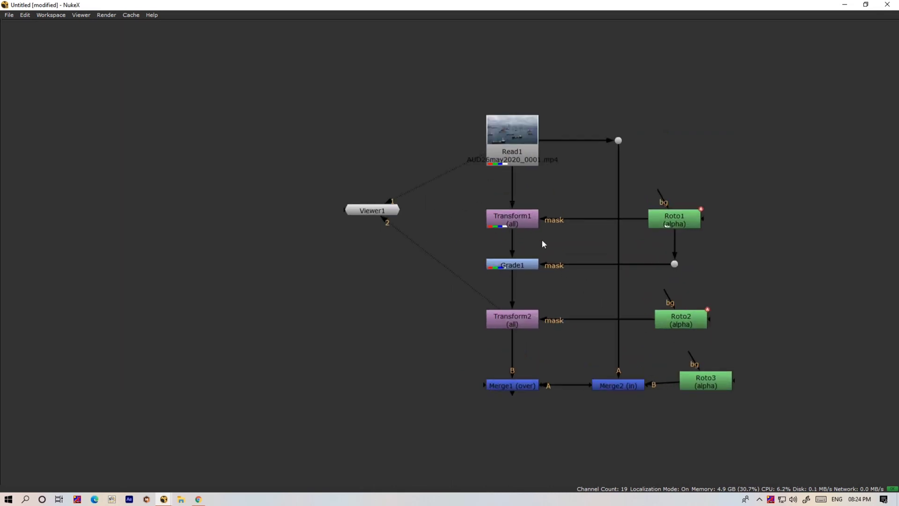
- Send Transform1, Grade1, Transform2 and finally Merge1 in turn to Viewer1's second input
left_click(523, 221)
key("2")
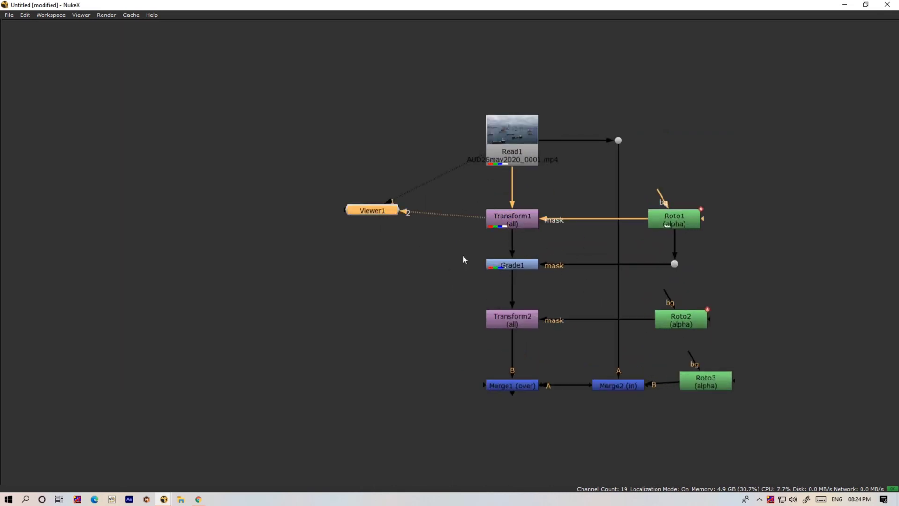
left_click(511, 264)
key("2")
left_click(525, 323)
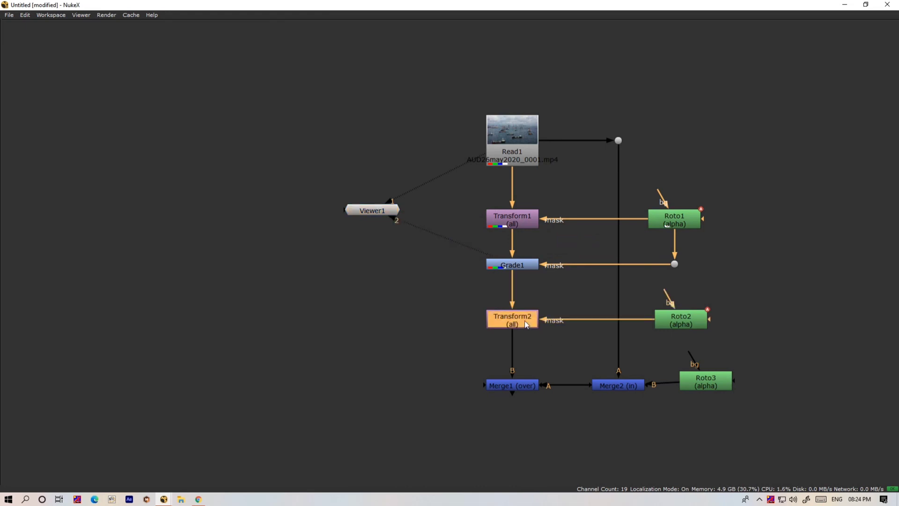
key("2")
left_click(528, 386)
key("2")
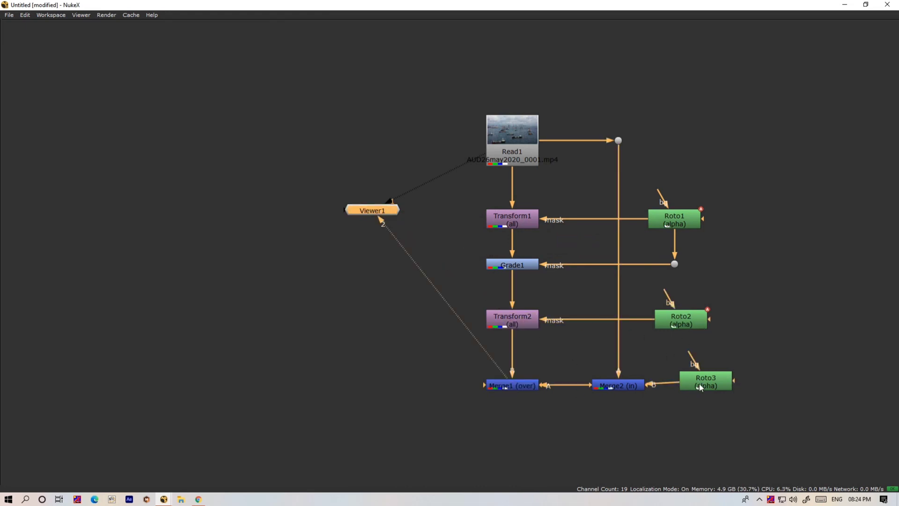
- Align Roto3 with Merge2, restore the normal workspace layout and open Merge2's properties
left_click_drag(699, 387, 711, 391)
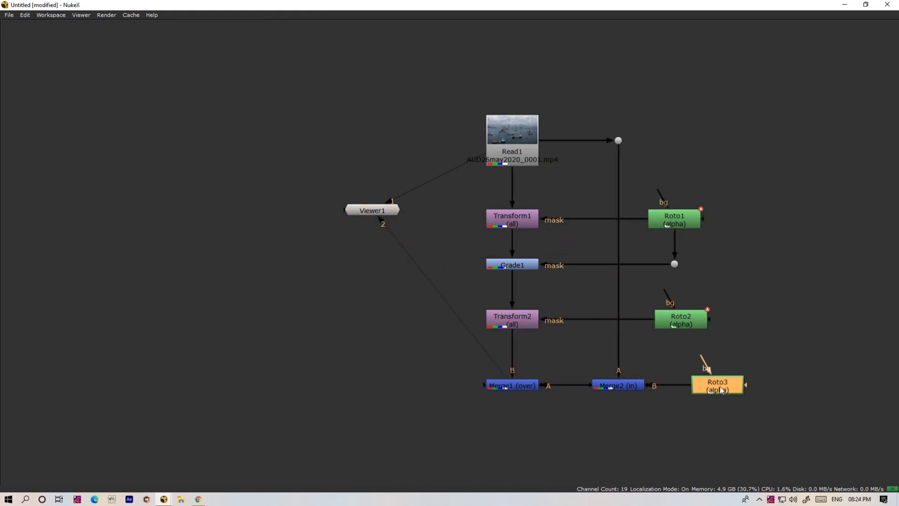
key("space")
left_click(625, 387)
scroll(625, 387, "up", 5)
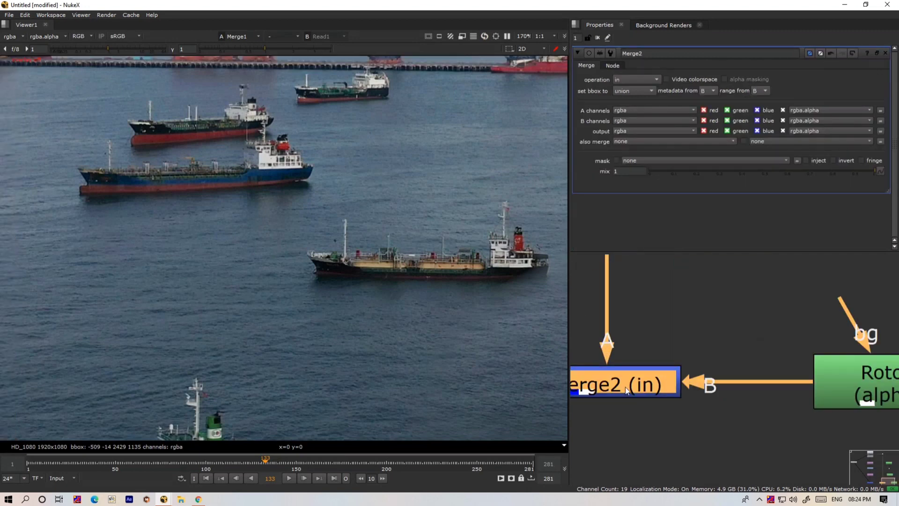
scroll(625, 387, "up", 3)
scroll(638, 381, "down", 5)
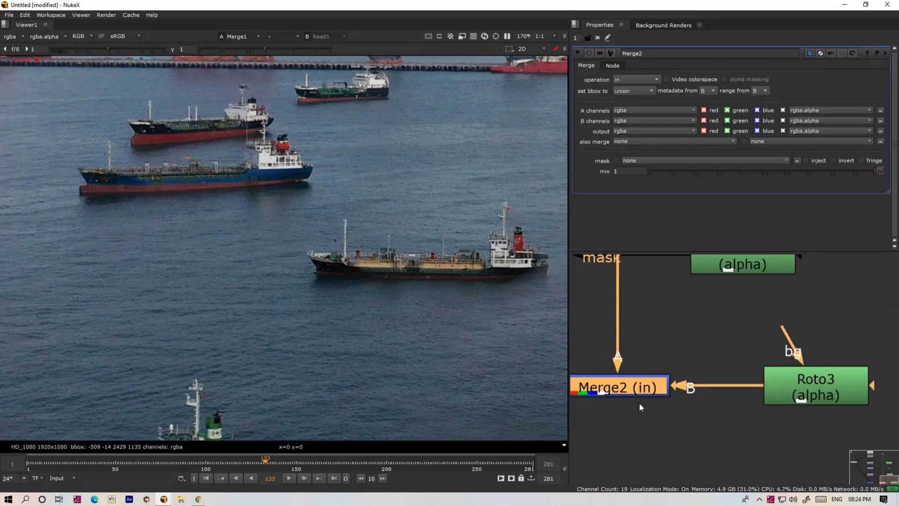
scroll(723, 395, "up", 4)
scroll(690, 395, "down", 6)
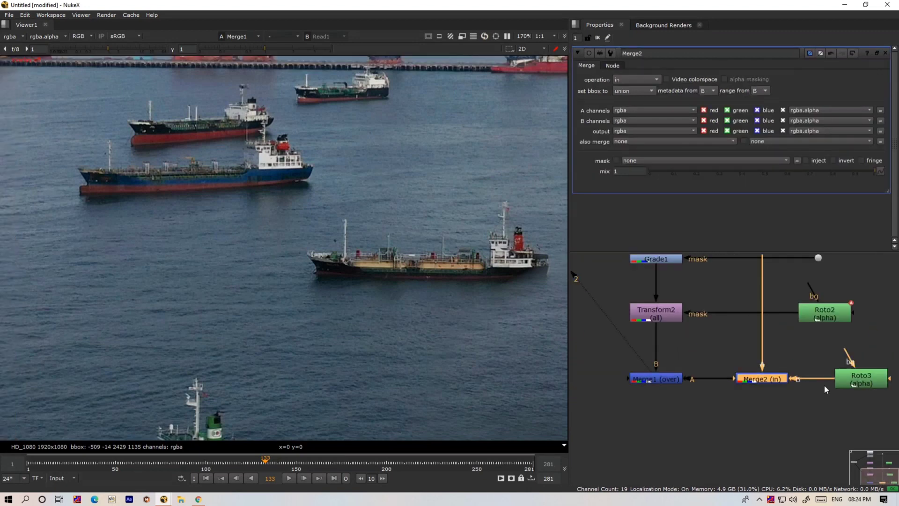
scroll(259, 302, "down", 2)
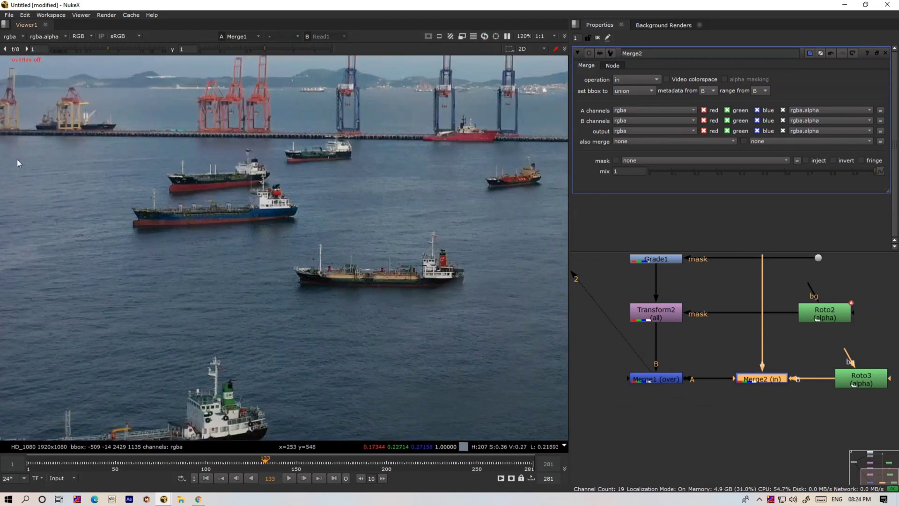
- Open Roto3, choose the B-Spline tool with overlays shown, and view Read1's original footage close up at the ship's stern
double_click(855, 378)
left_click_drag(855, 378, 843, 377)
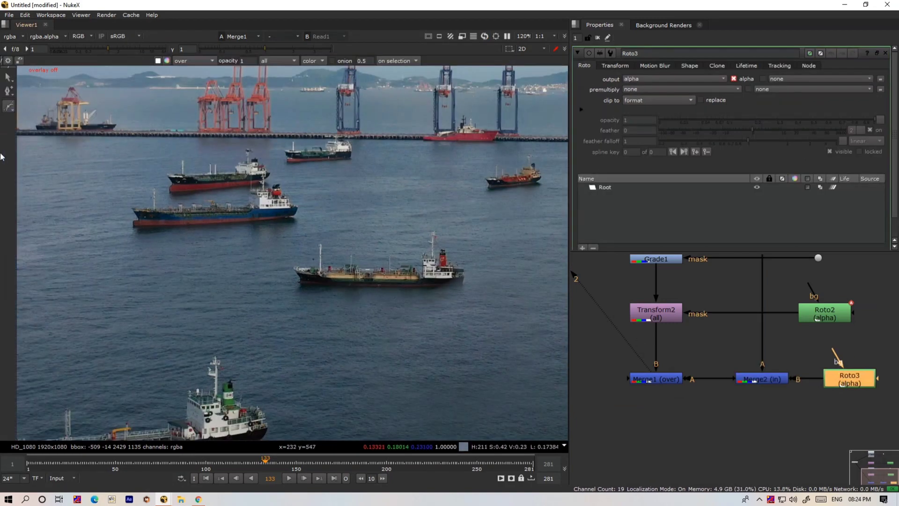
left_click(9, 108)
left_click(34, 129)
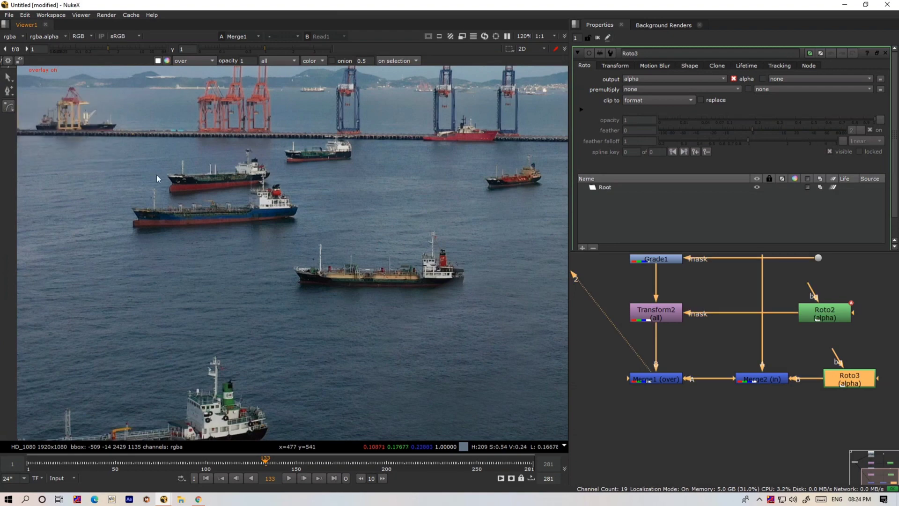
scroll(412, 238, "up", 5)
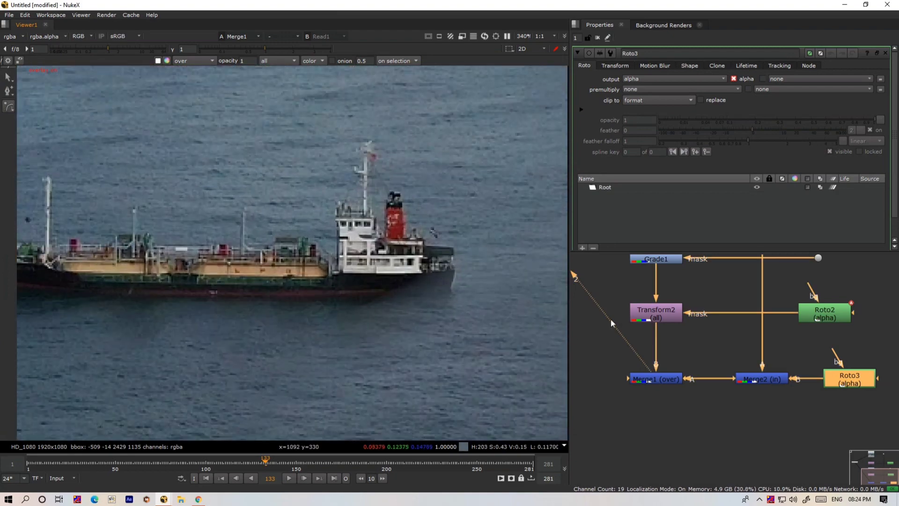
scroll(673, 387, "down", 3)
left_click_drag(673, 387, 675, 396)
left_click(666, 307)
key("1")
scroll(324, 295, "up", 5)
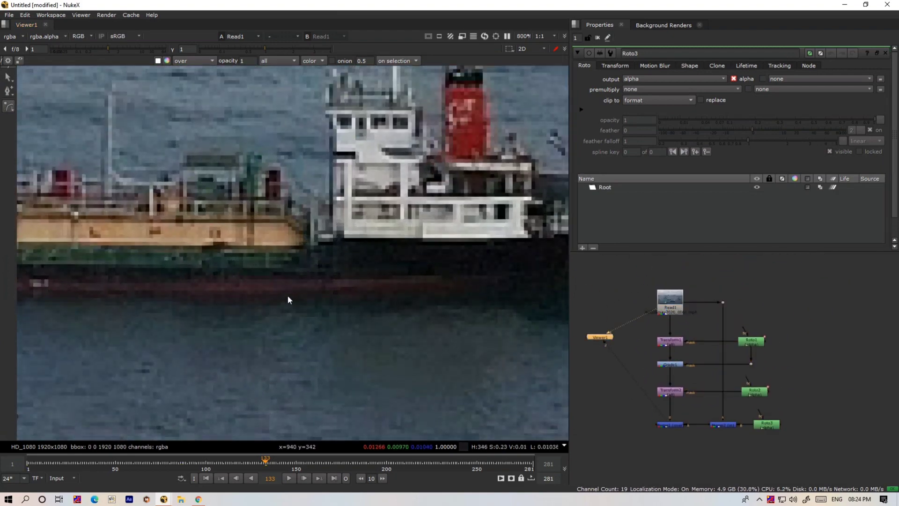
- Draw a closed B-spline in Roto3 around the ship's rear hull and lower superstructure at frame 133
left_click(238, 300)
left_click(368, 298)
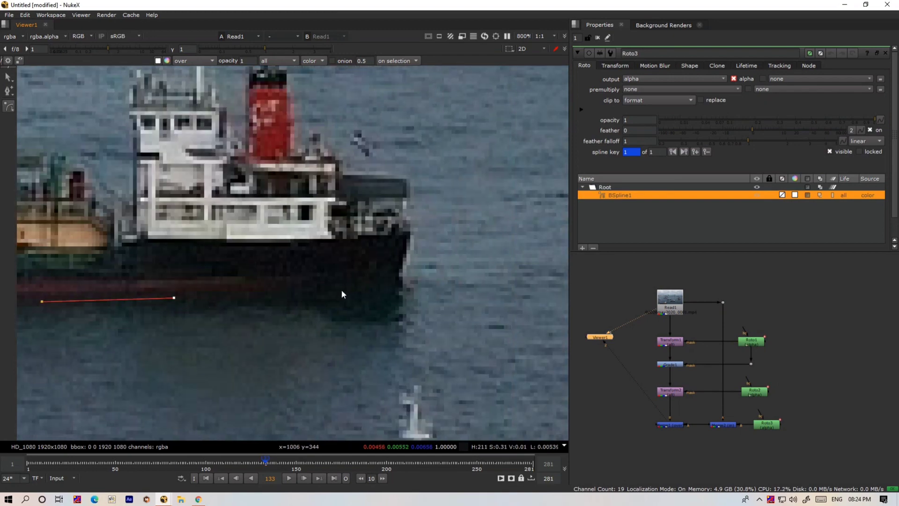
left_click(396, 288)
left_click(407, 265)
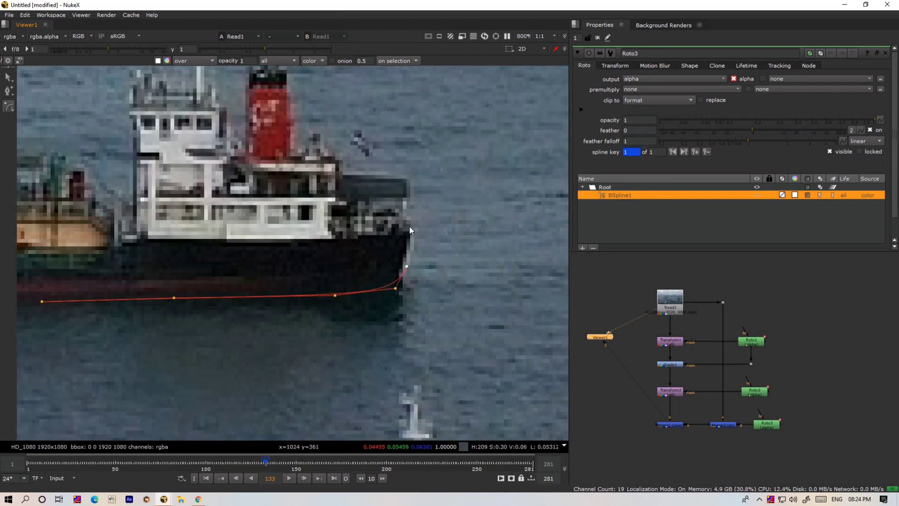
left_click(410, 175)
left_click(364, 169)
left_click(305, 165)
scroll(251, 182, "down", 3)
left_click(184, 187)
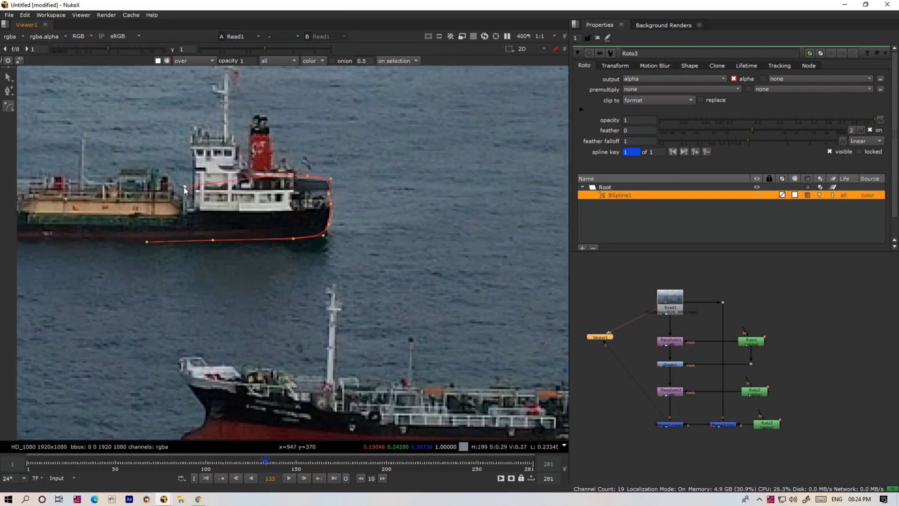
left_click(147, 242)
left_click_drag(691, 408, 693, 398)
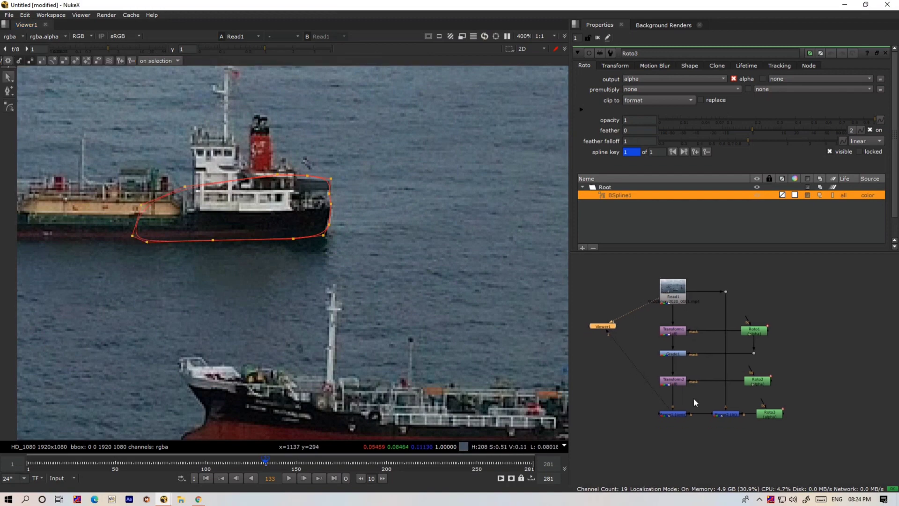
- View Merge1 through Viewer1's second input with overlays hidden, and toggle Merge1 off and on to compare the stern
scroll(683, 409, "up", 3)
left_click(669, 415)
key("2")
key("q")
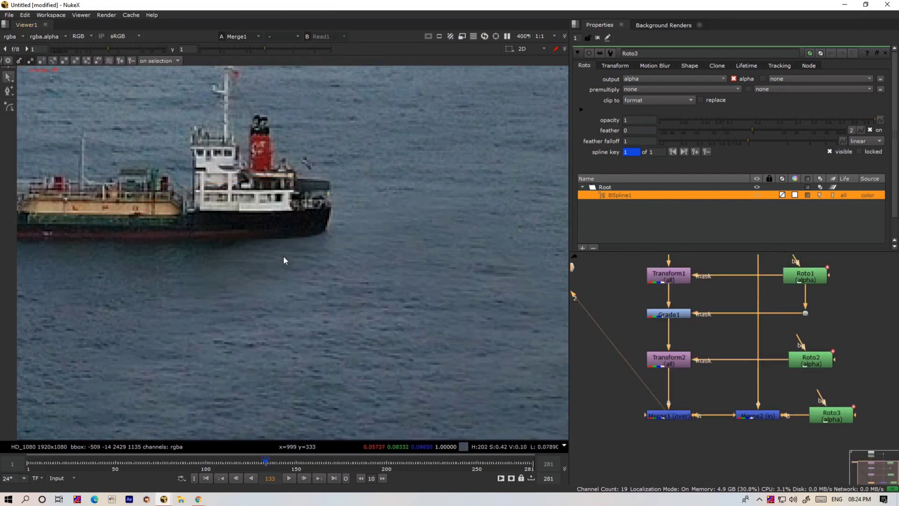
key("d")
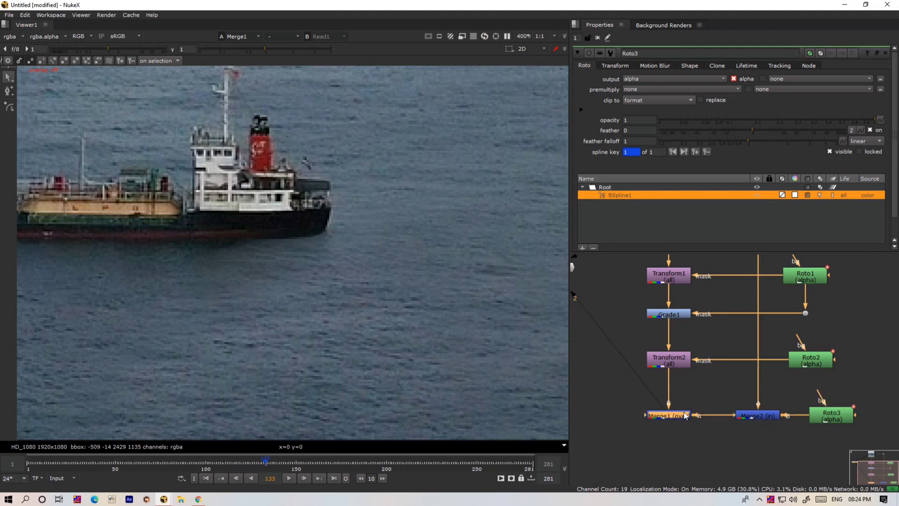
key("d")
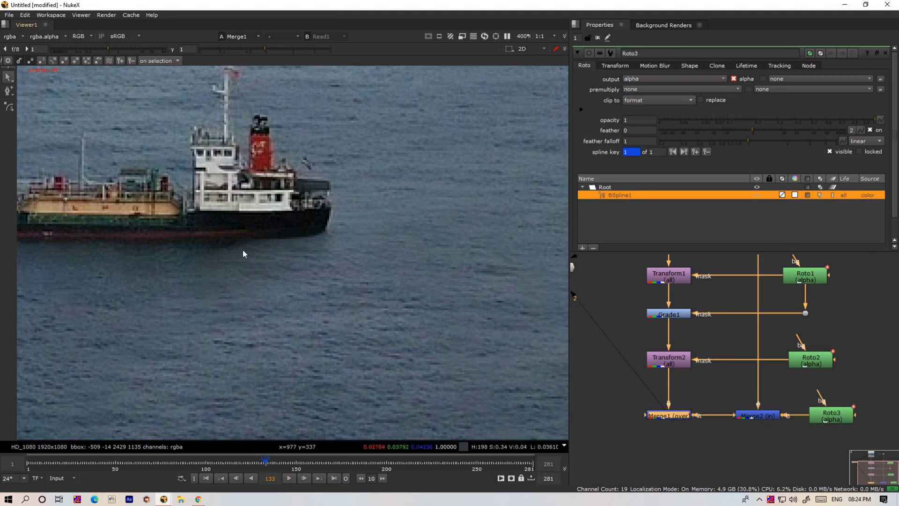
- Feather the B-spline's lower points along the ship's stern waterline outward in Roto3, with overlays shown only for the edit
key("o")
left_click_drag(373, 224, 194, 299)
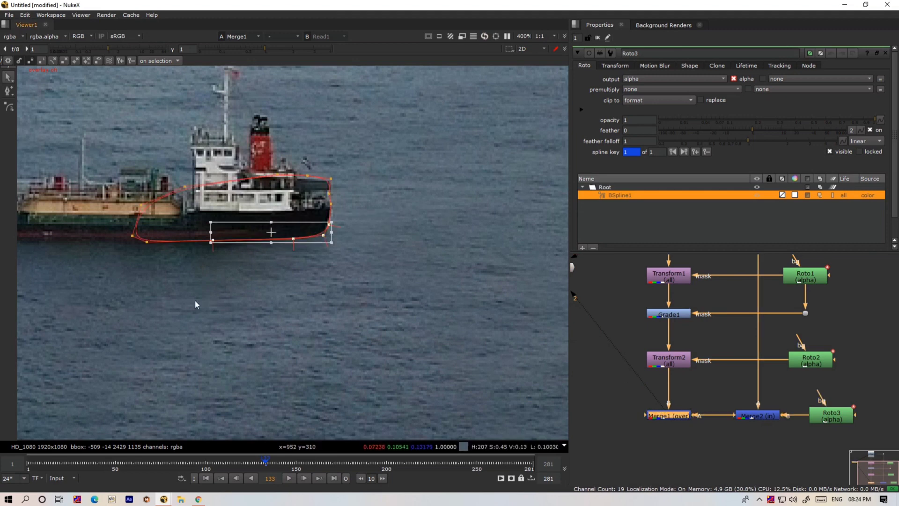
key("e")
key("e")
key("e")
key("o")
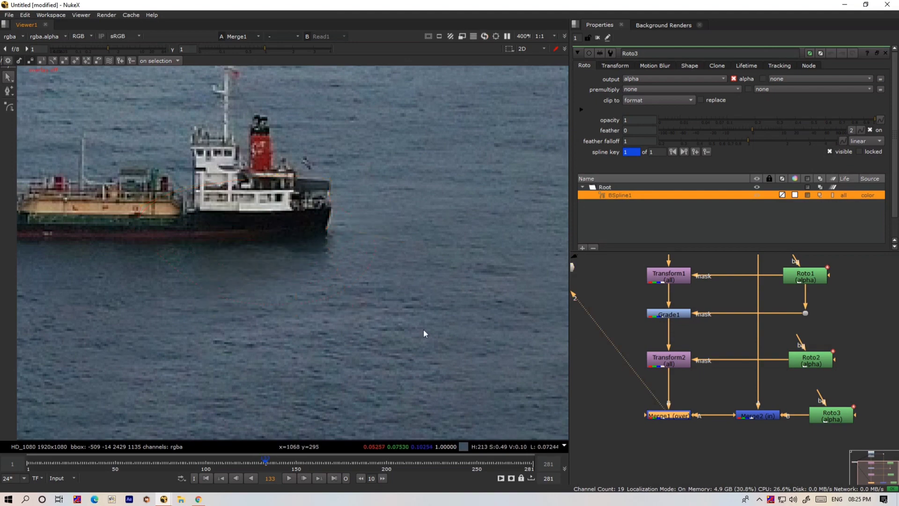
- Compare Read1's original footage with the Merge1 result around the ship's stern and across the wider shot
key("1")
key("2")
key("1")
key("2")
scroll(336, 293, "down", 3)
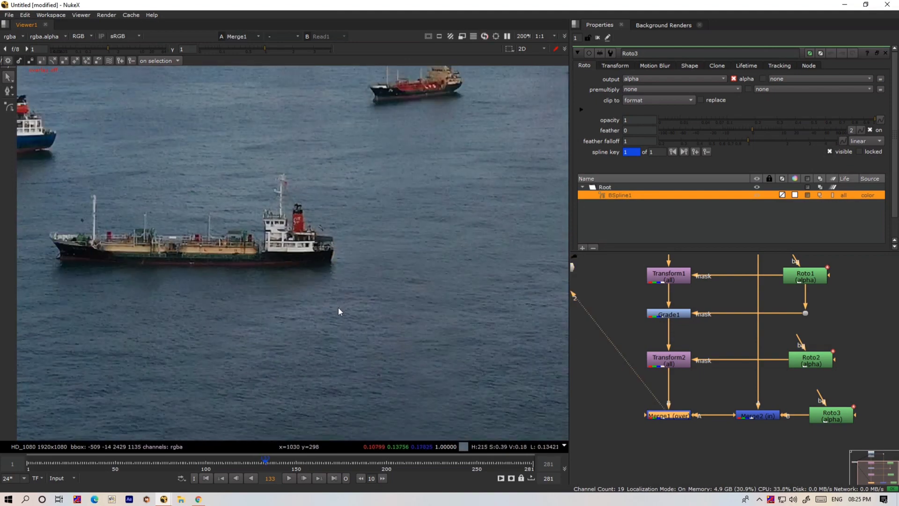
key("1")
key("2")
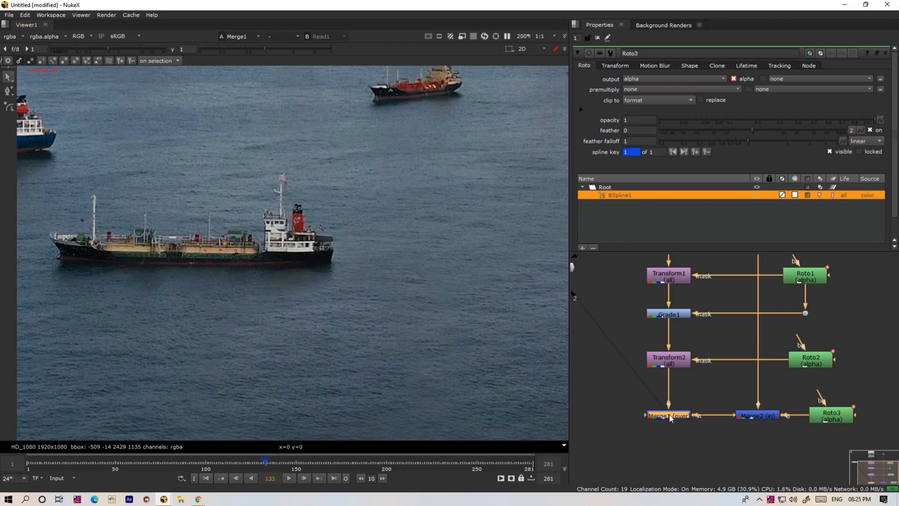
- Reposition Roto3's whole B-spline over the ship's stern at frame 202 and again at frame 270, keying both frames
left_click(294, 463)
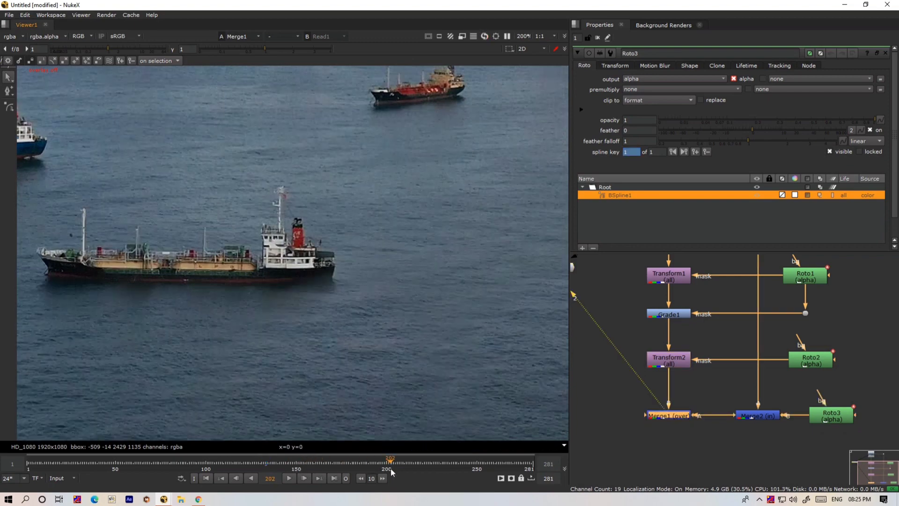
scroll(286, 289, "up", 1)
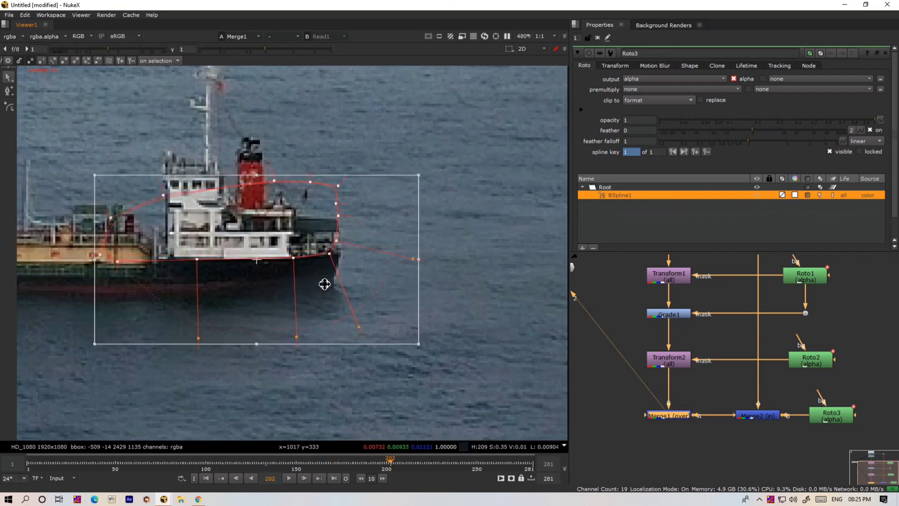
left_click_drag(323, 283, 354, 376)
left_click(510, 462)
key("q")
scroll(389, 355, "down", 6)
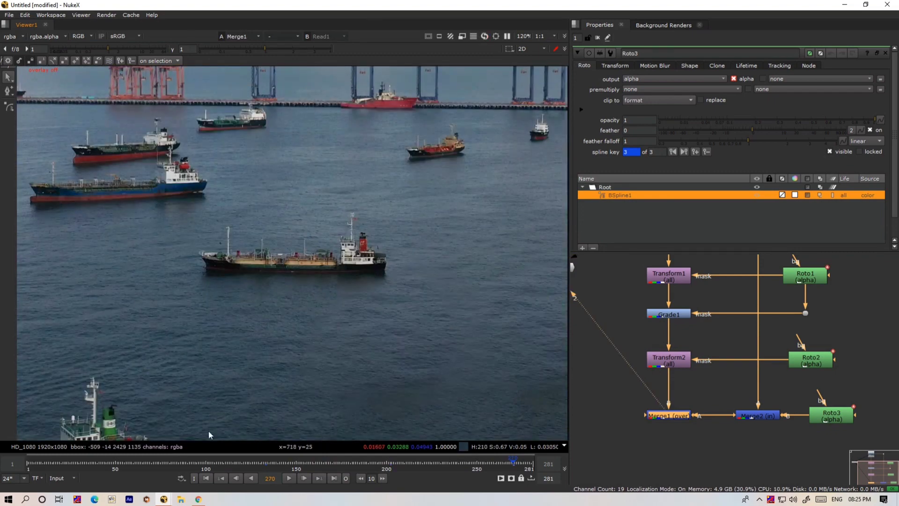
- Switch to File Explorer and browse on the D: drive through Training and Paint_Training to the shot's Render folder
left_click(185, 495)
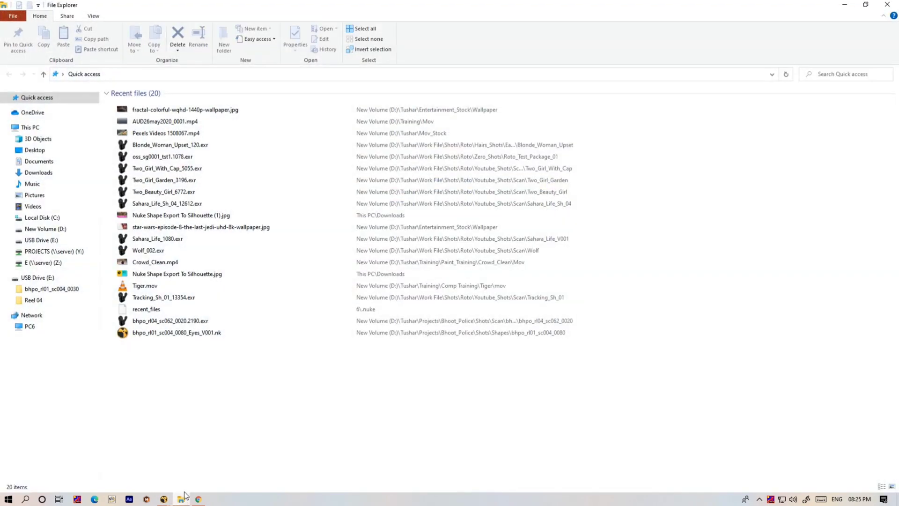
left_click(40, 229)
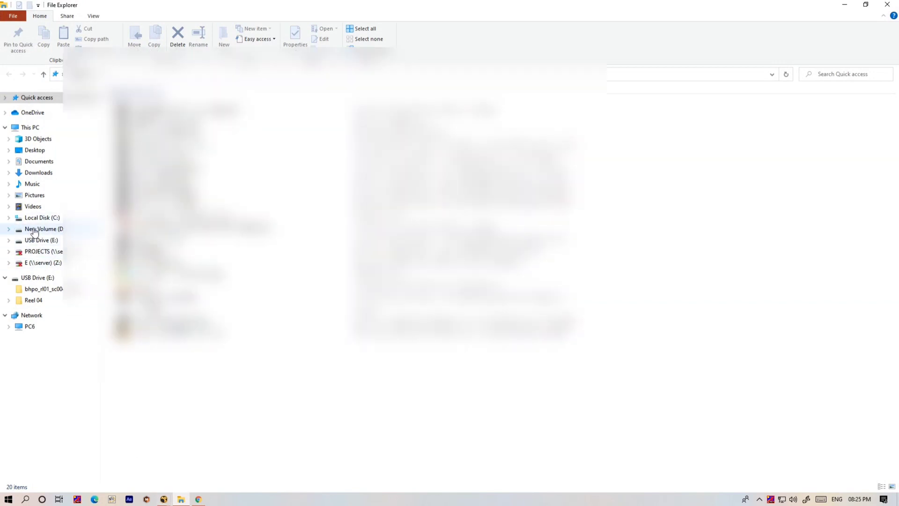
double_click(183, 112)
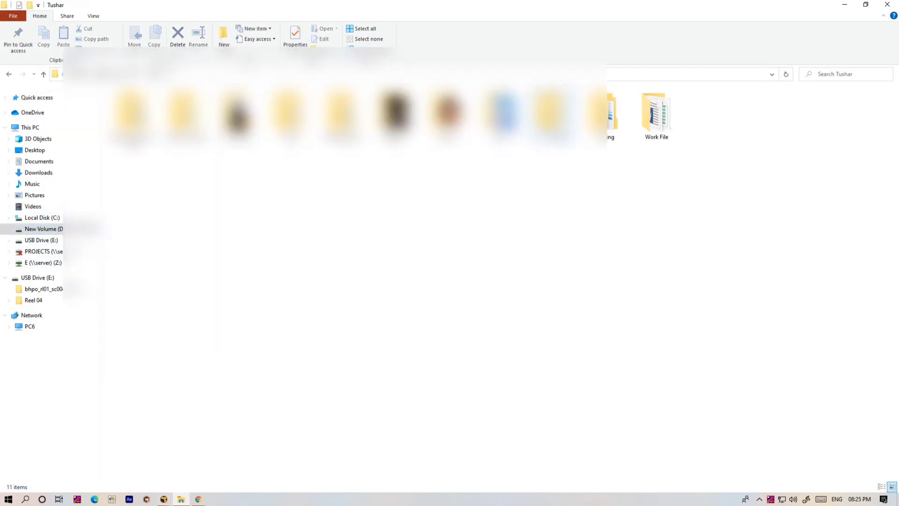
double_click(614, 122)
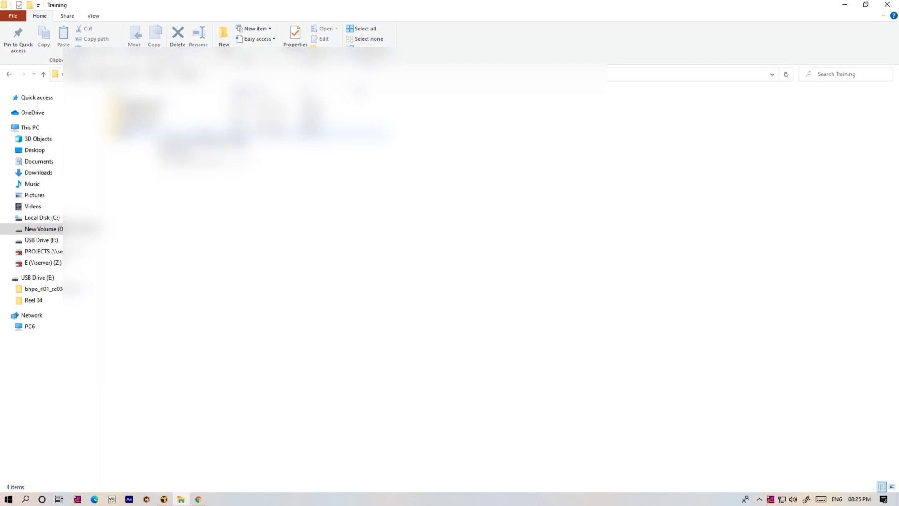
double_click(149, 123)
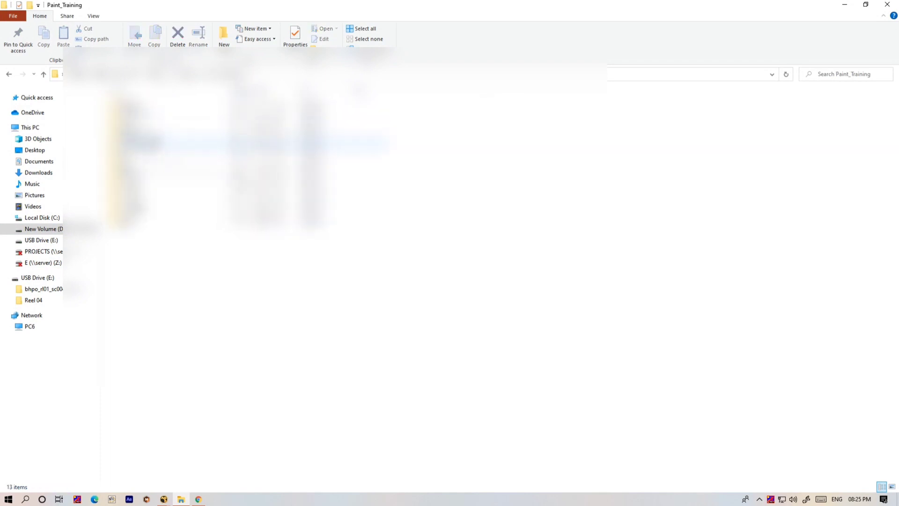
left_click(149, 156)
key("Return")
double_click(135, 133)
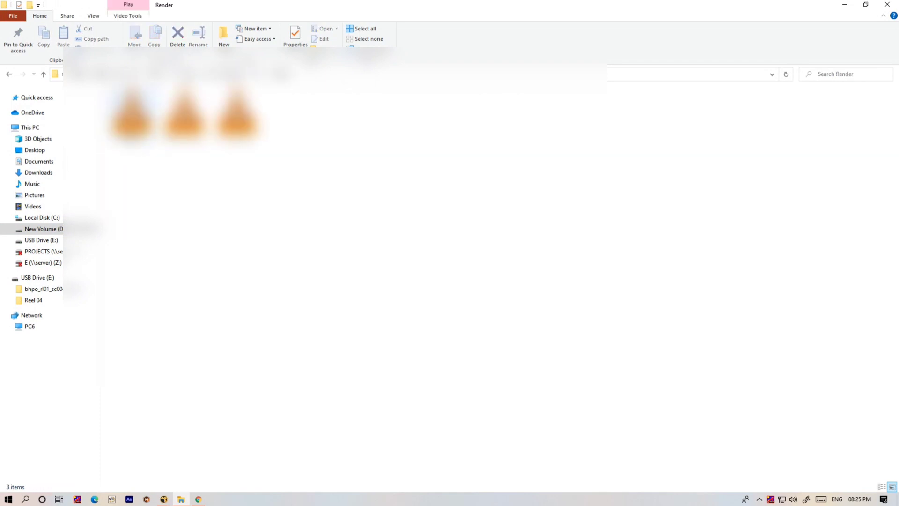
- Import the third rendered video into Nuke's node graph, view it at full frame and place its Read node apart from the script
left_click_drag(237, 121, 736, 465)
left_click_drag(736, 465, 676, 417)
key("1")
scroll(676, 419, "down", 4)
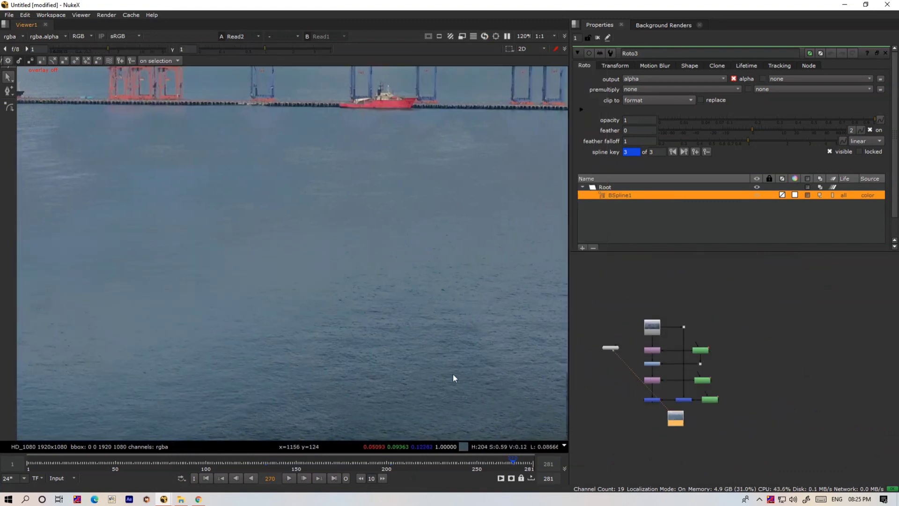
key("f")
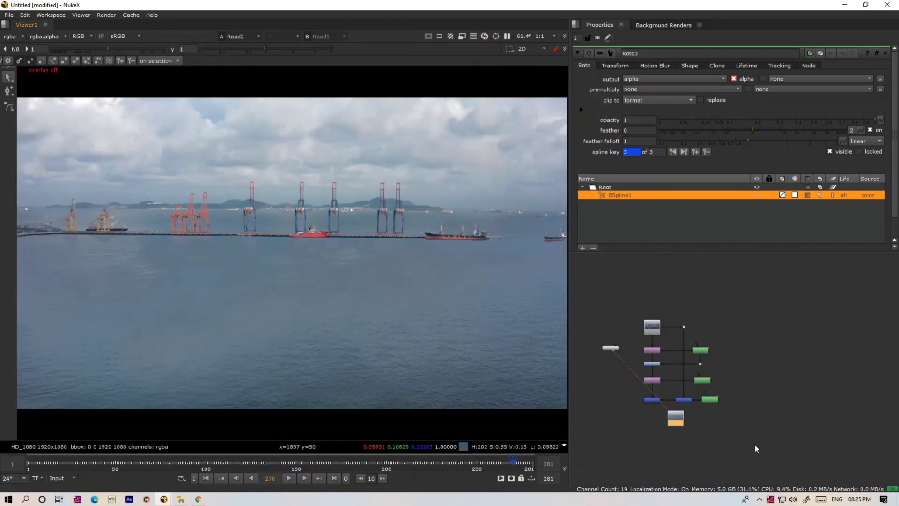
left_click_drag(672, 422, 806, 375)
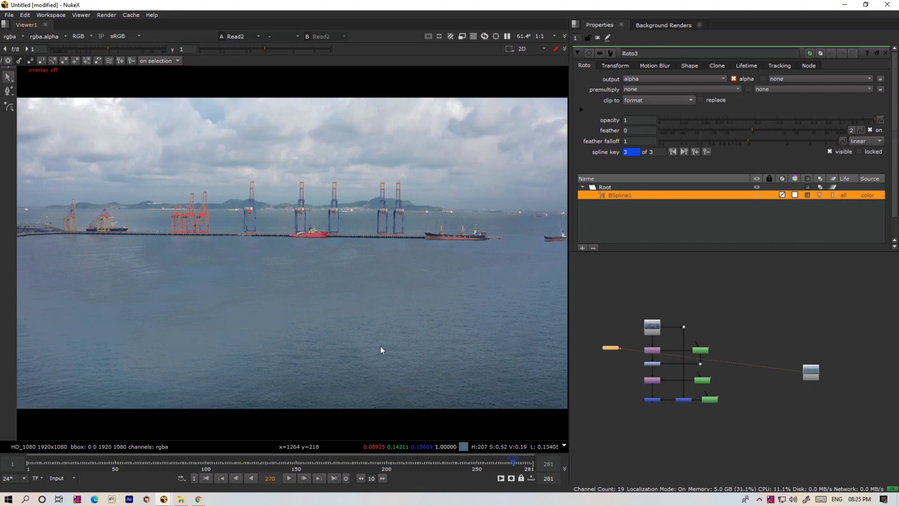
- Play the Read2 clip in the viewer to review the finished render, and stop the playback
key("l")
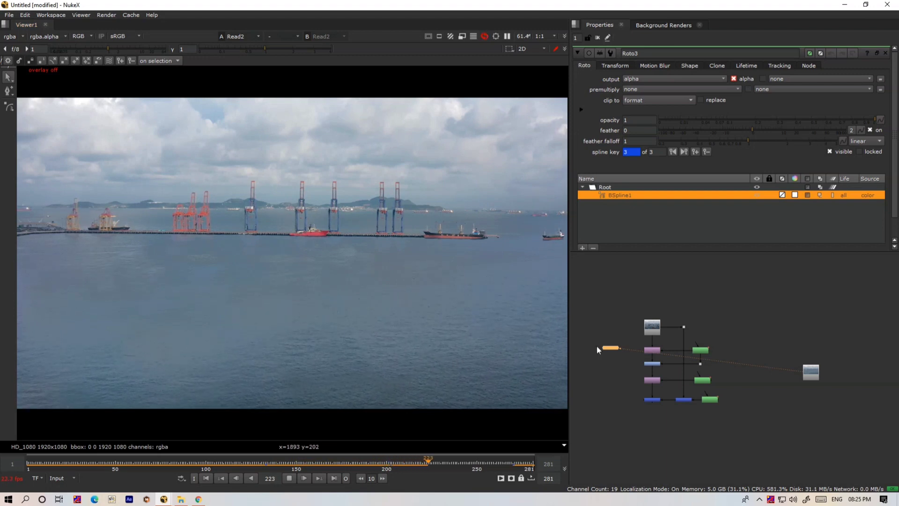
left_click(654, 326)
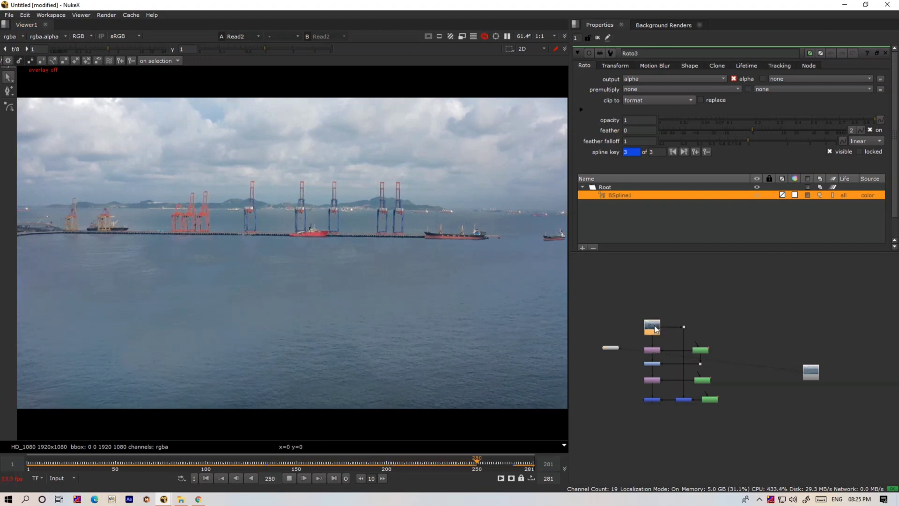
left_click(288, 478)
- Compare Read1's original footage with the fully cleaned Read2 render at frame 3 by alternating between the viewer inputs
scroll(647, 409, "up", 5)
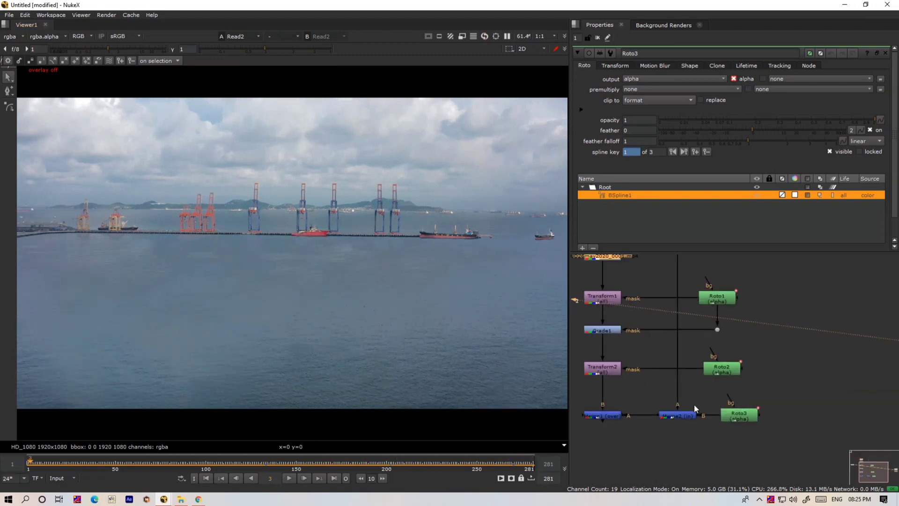
scroll(695, 403, "up", 2)
scroll(695, 403, "down", 5)
key("1")
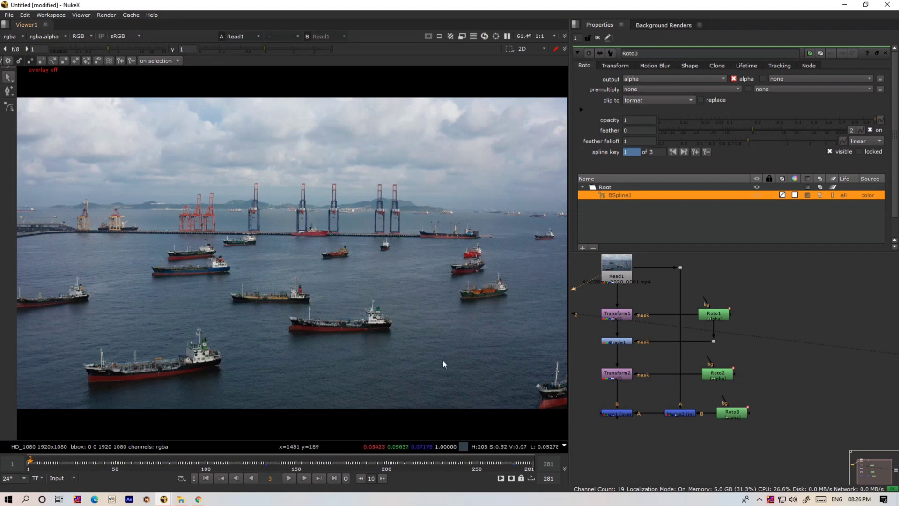
key("2")
scroll(442, 358, "down", 3)
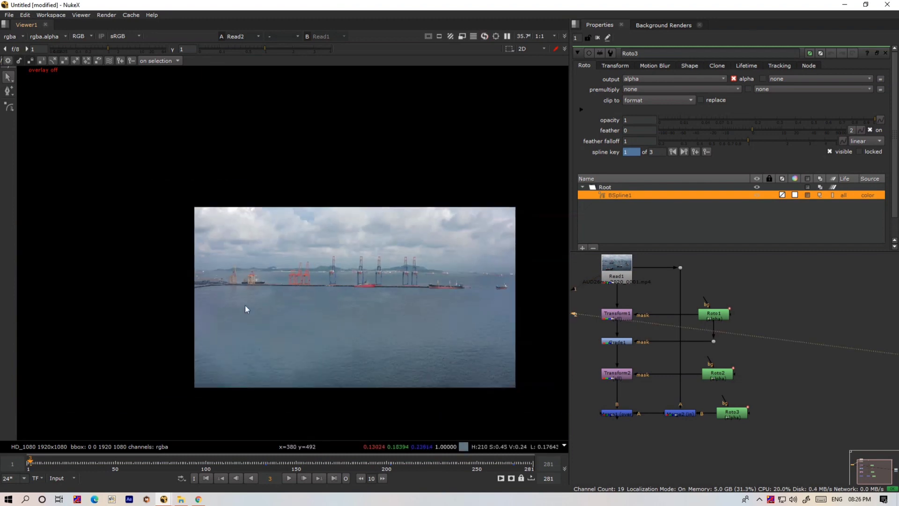
key("1")
key("2")
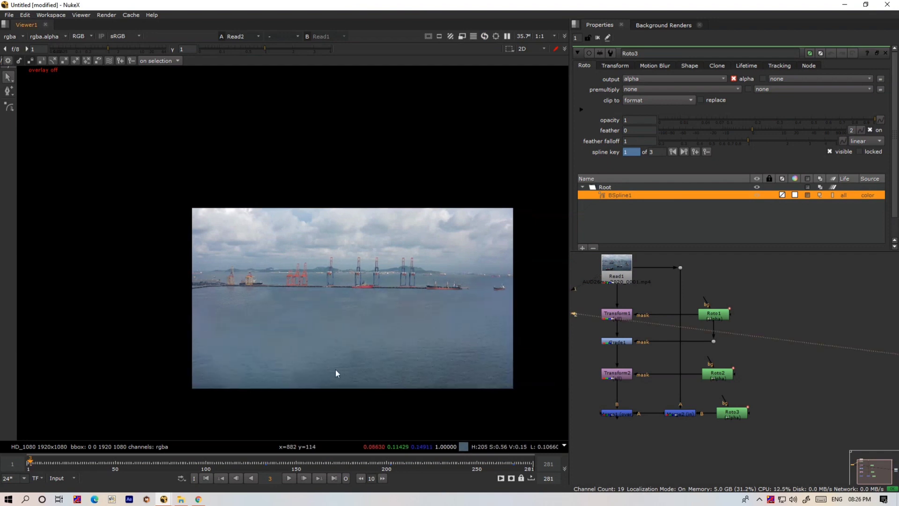
left_click_drag(335, 374, 271, 335)
key("1")
key("2")
key("1")
key("2")
key("1")
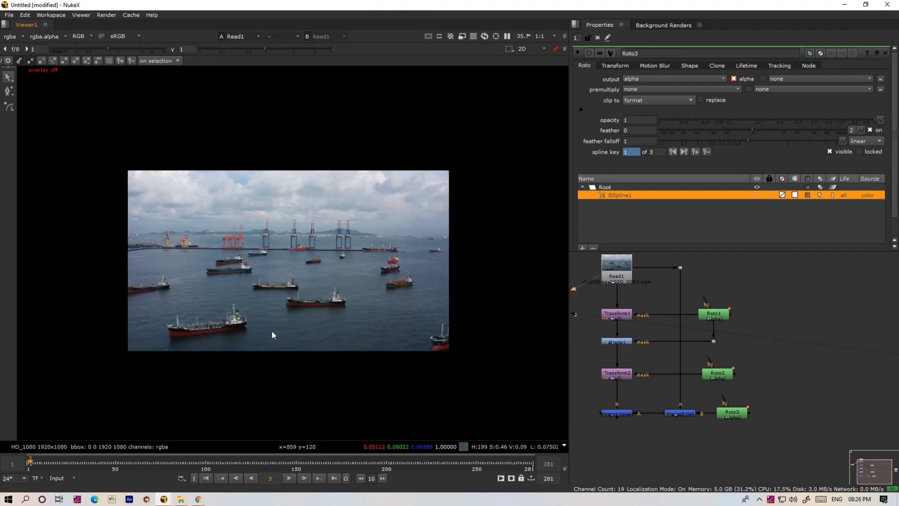
key("2")
key("1")
key("2")
key("1")
key("2")
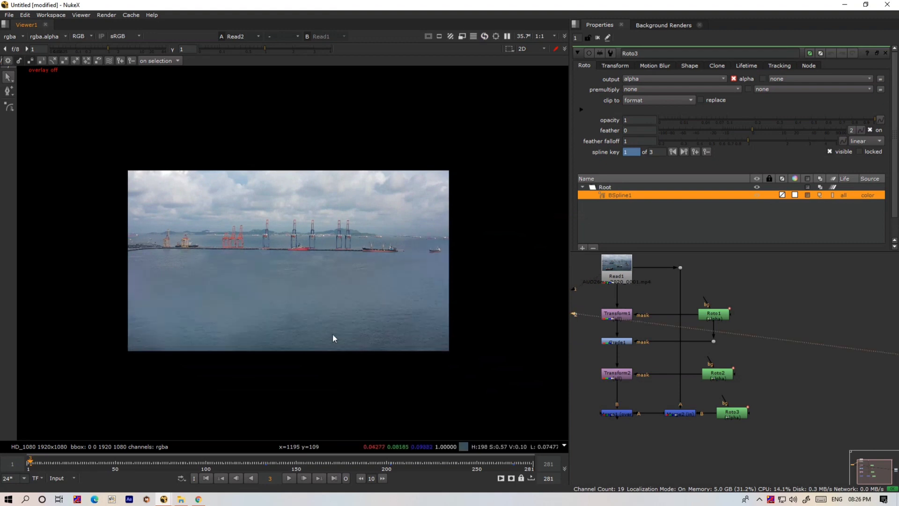
- Connect Read1 to Viewer1's first input and Merge1 to its second input
left_click(605, 279)
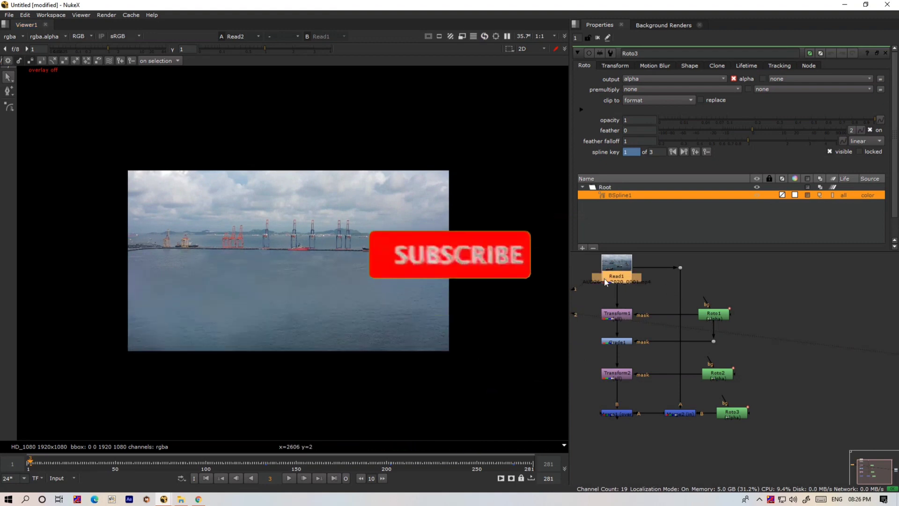
key("1")
left_click(622, 412)
key("2")
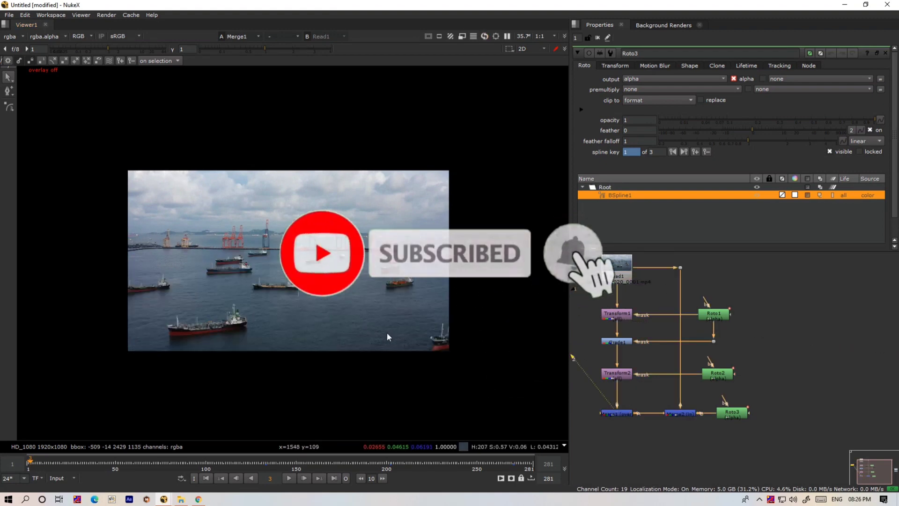
- Maximize the viewer with the image fitted, play the shot while comparing Merge1 with Read1, and stop at frame 31
key("space")
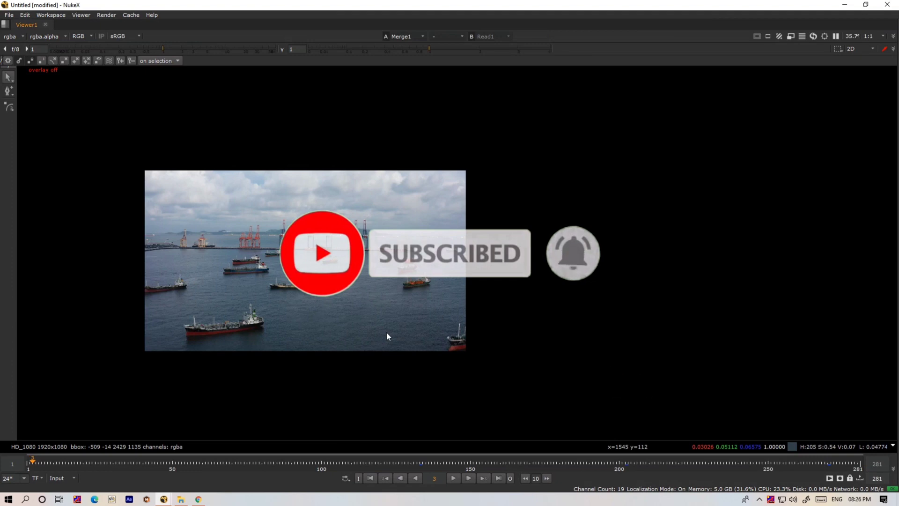
key("f")
key("l")
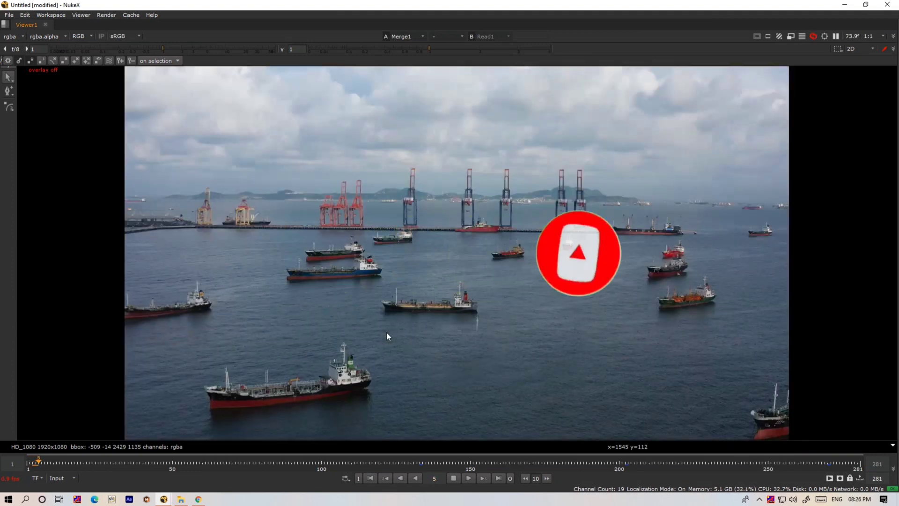
key("1")
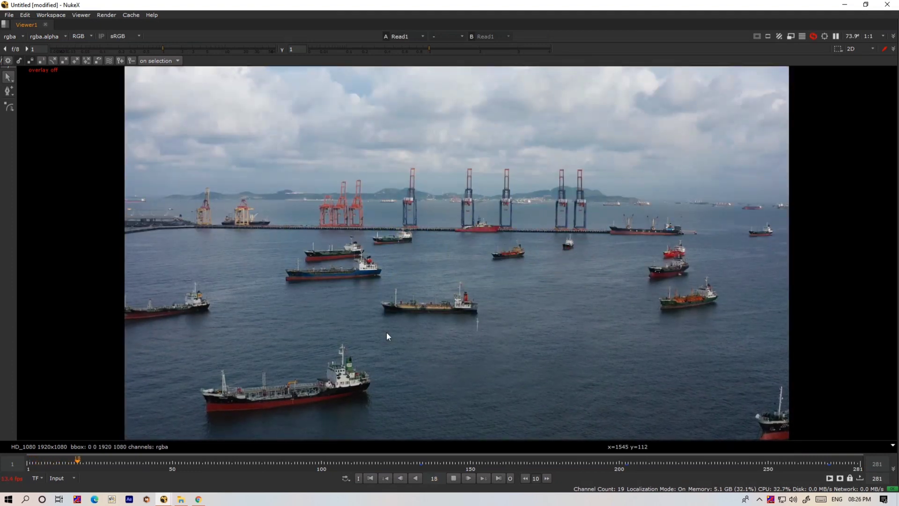
key("1")
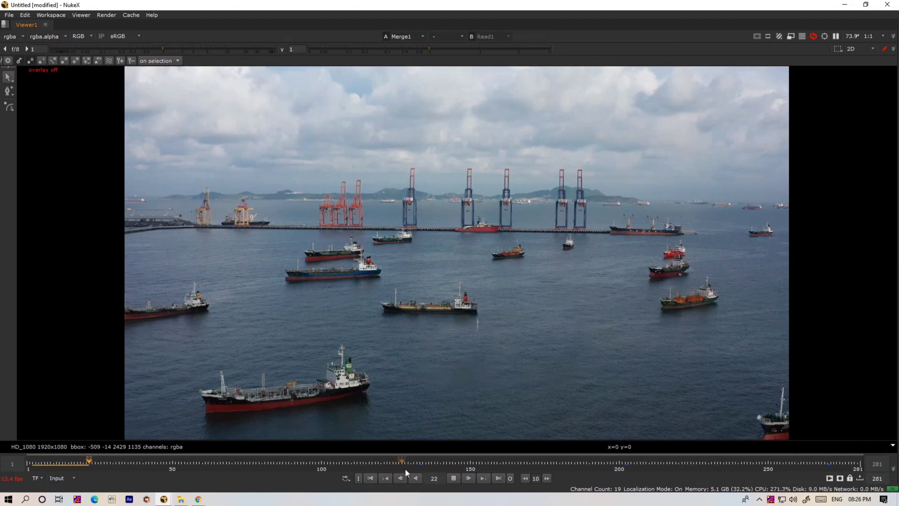
left_click(454, 479)
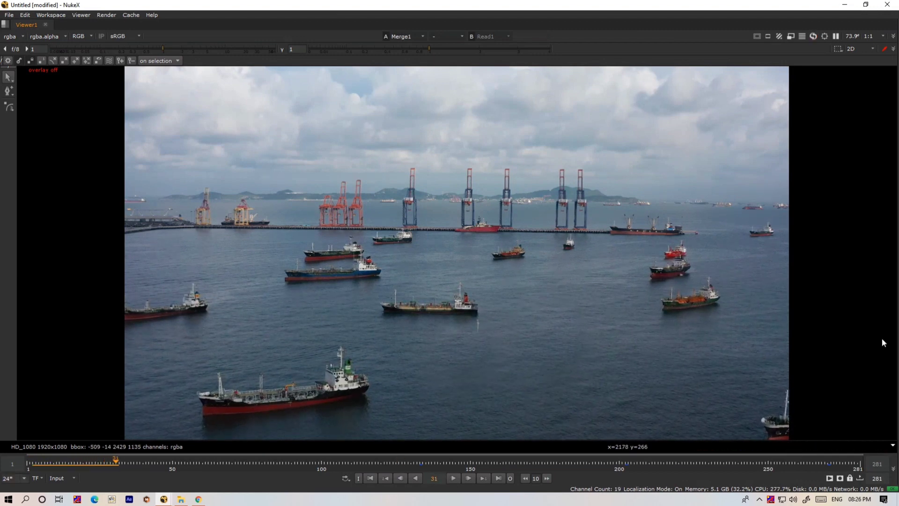